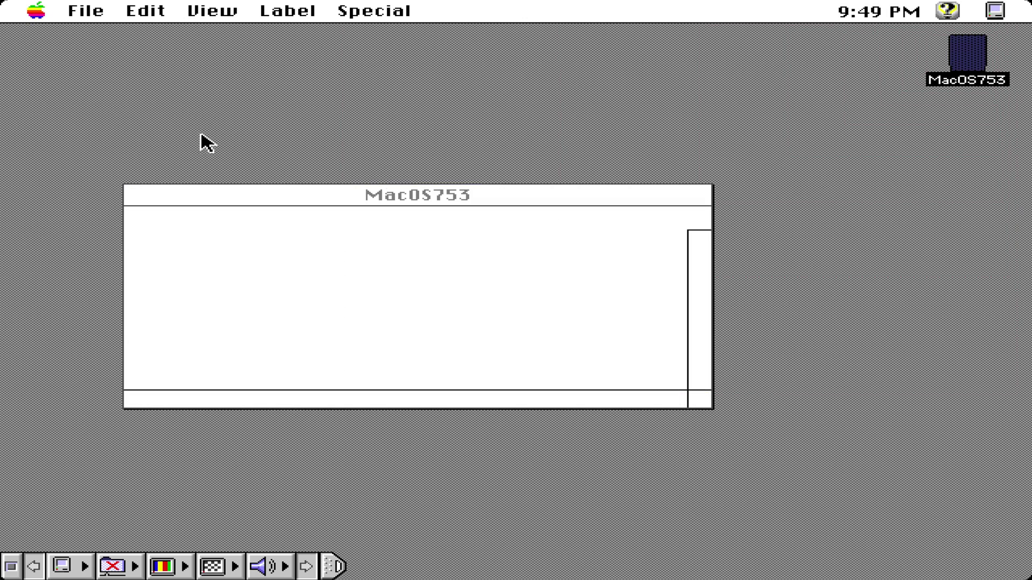
Step: Dismiss the Energy Saver alert that appears after startup
click(736, 218)
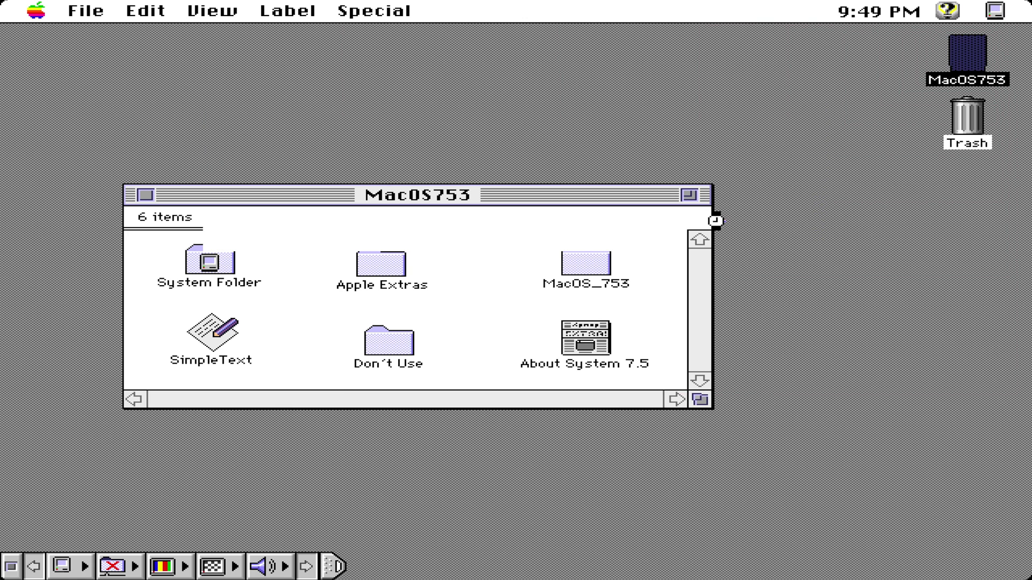
click(144, 195)
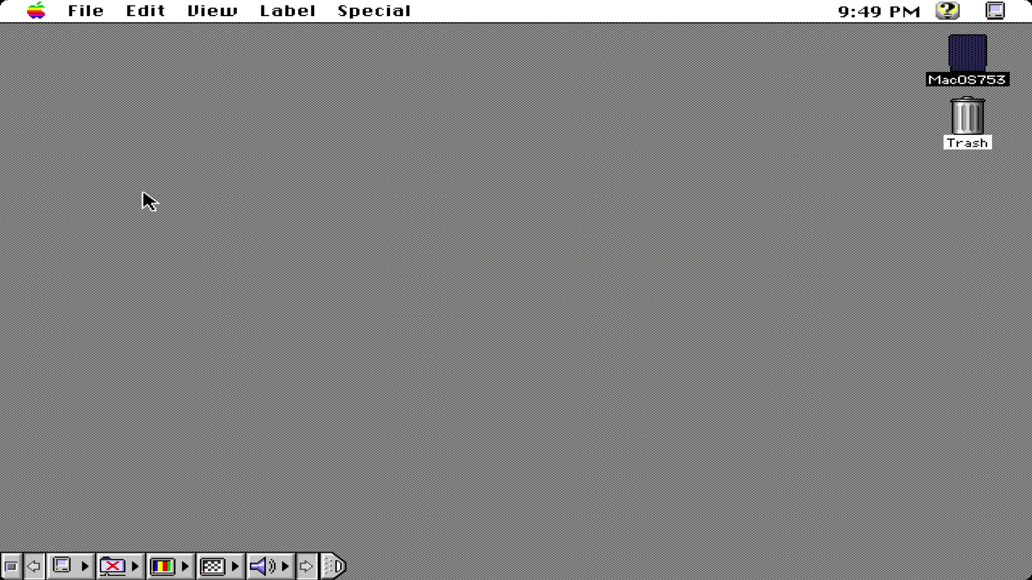
drag(37, 12, 60, 35)
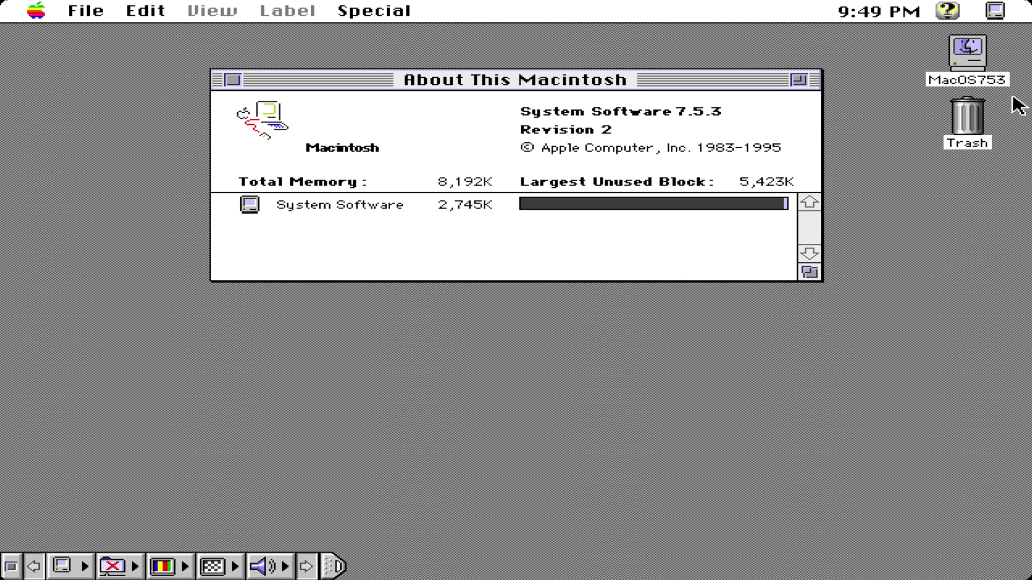
drag(995, 14, 854, 22)
click(231, 80)
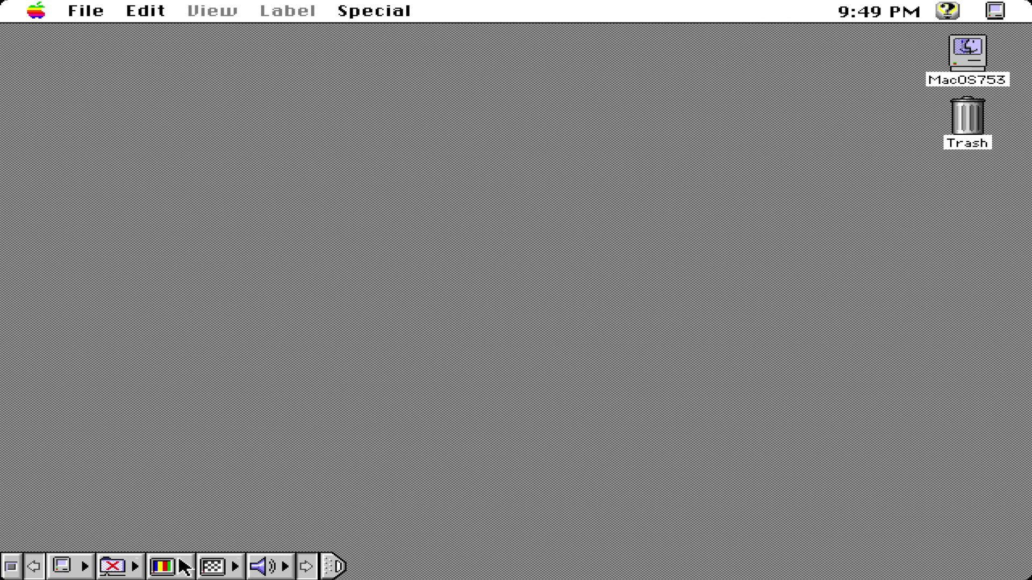
Step: Switch the display colour depth to 256 Colors from the Control Strip
click(337, 564)
click(24, 565)
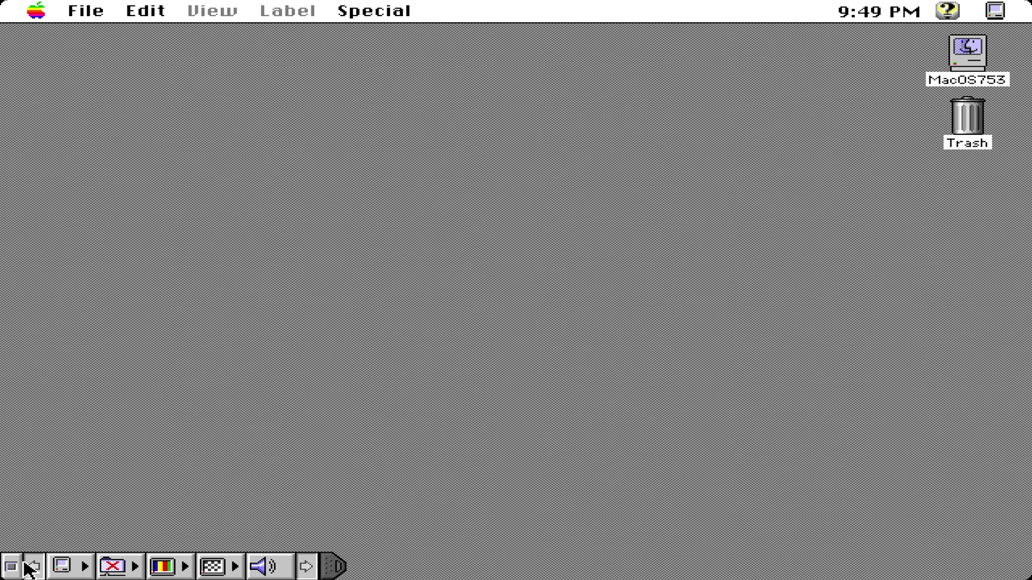
click(236, 570)
click(179, 567)
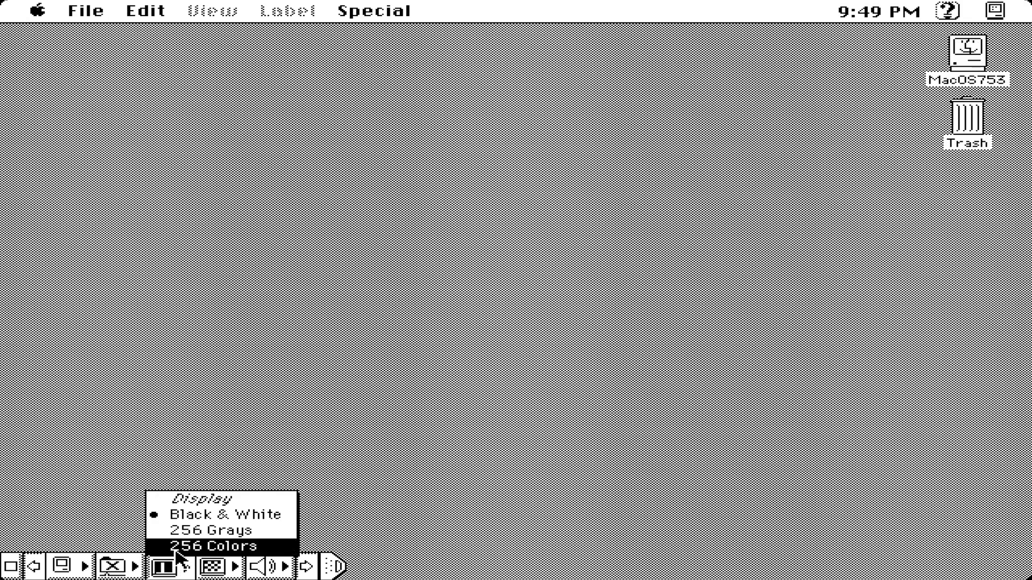
click(185, 544)
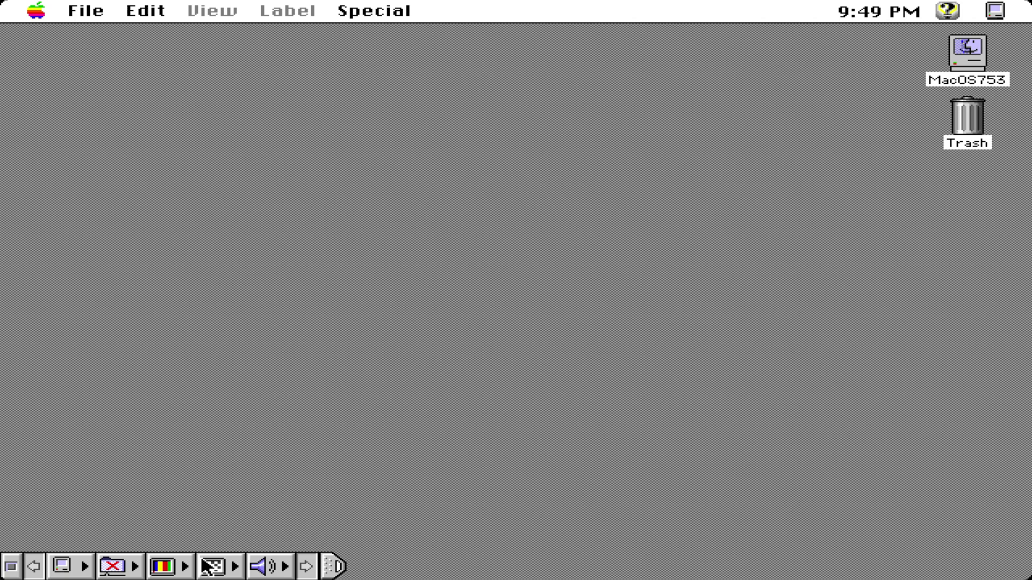
Step: Check the resolution, colour depth, AppleTalk and file sharing options, leaving them unchanged
click(198, 563)
click(211, 565)
click(184, 566)
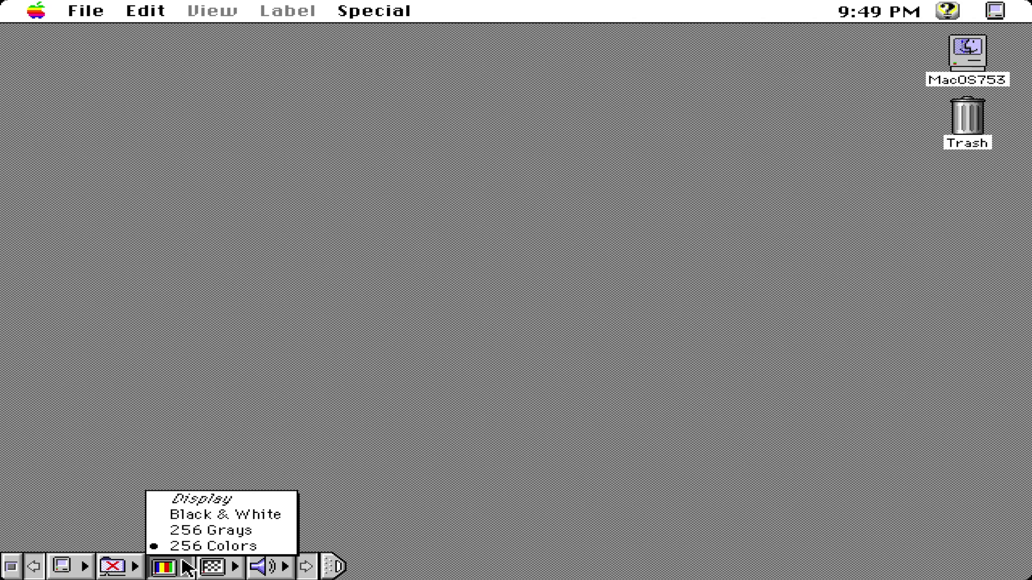
click(188, 568)
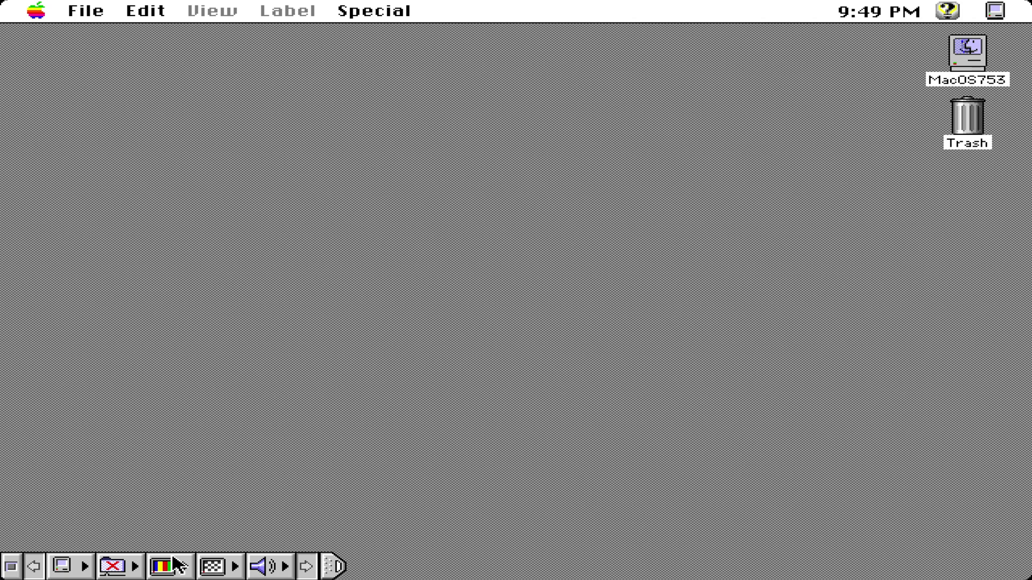
click(81, 566)
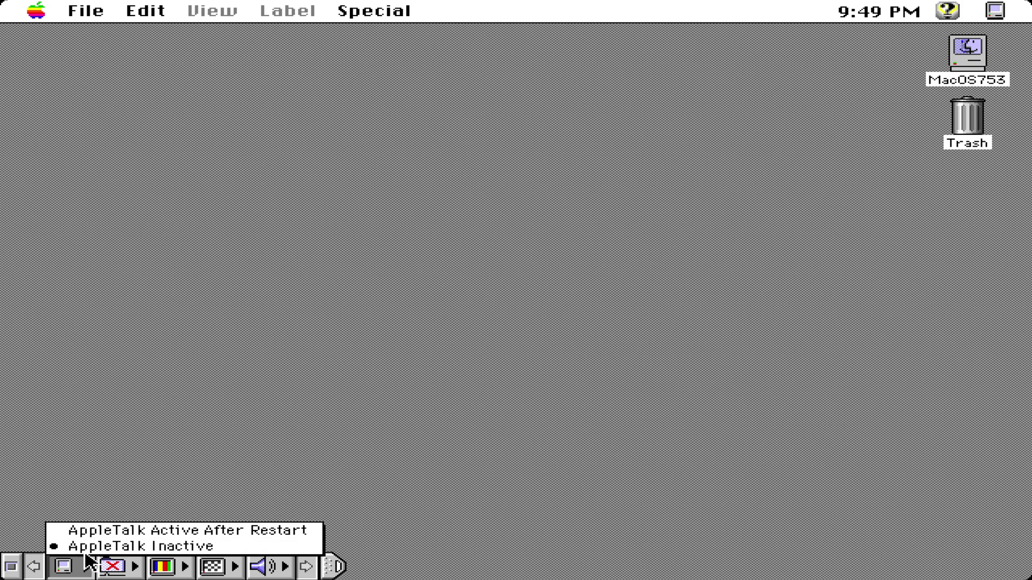
click(86, 562)
click(125, 564)
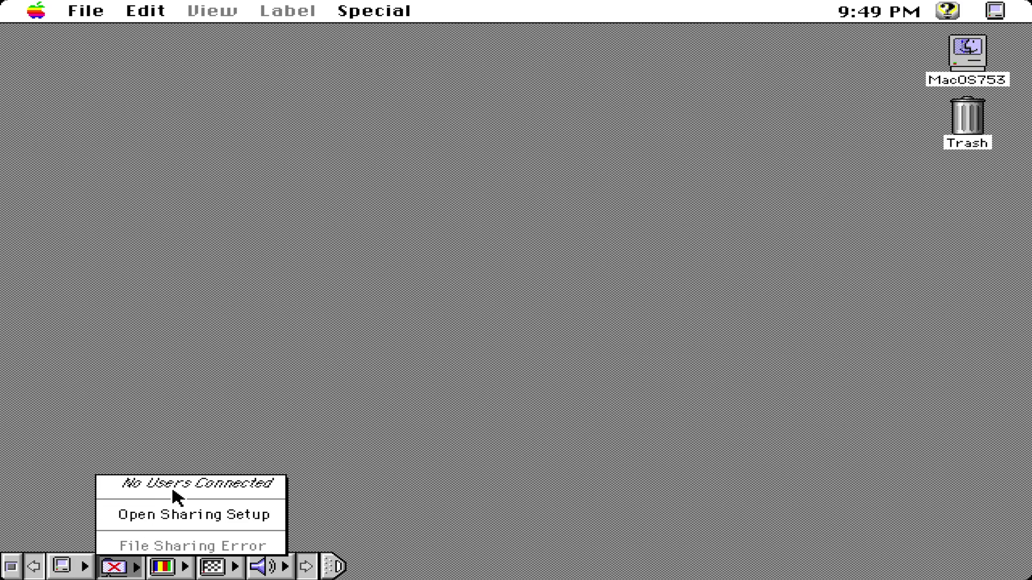
click(124, 561)
Step: Adjust the sound volume, first to level 5 and then to 7
click(260, 565)
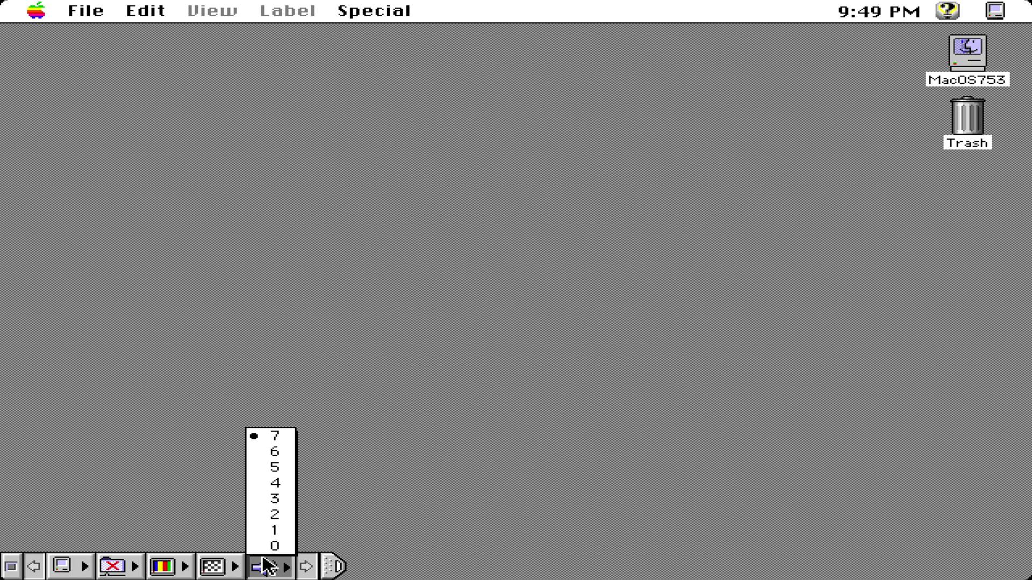
click(280, 469)
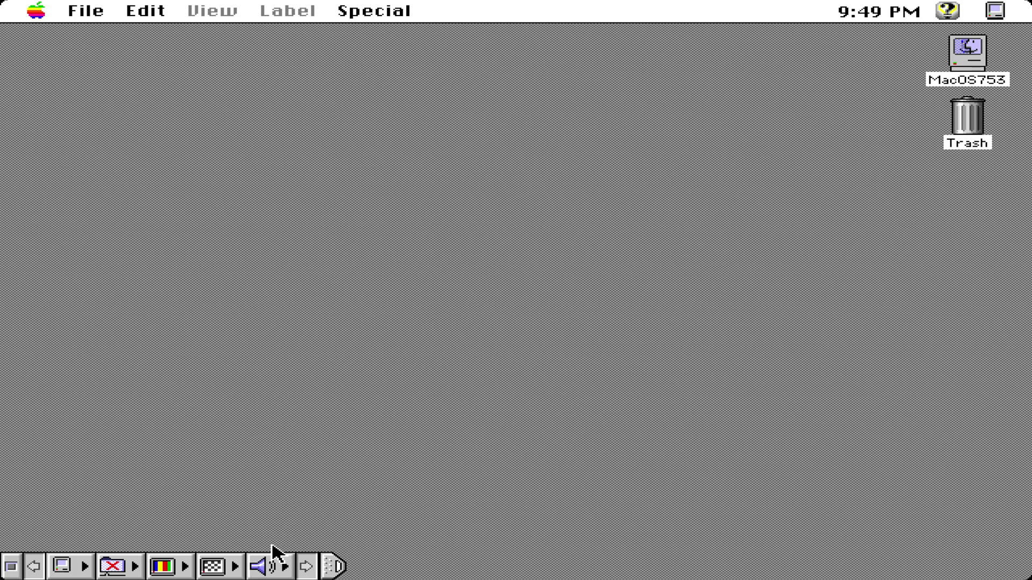
click(279, 564)
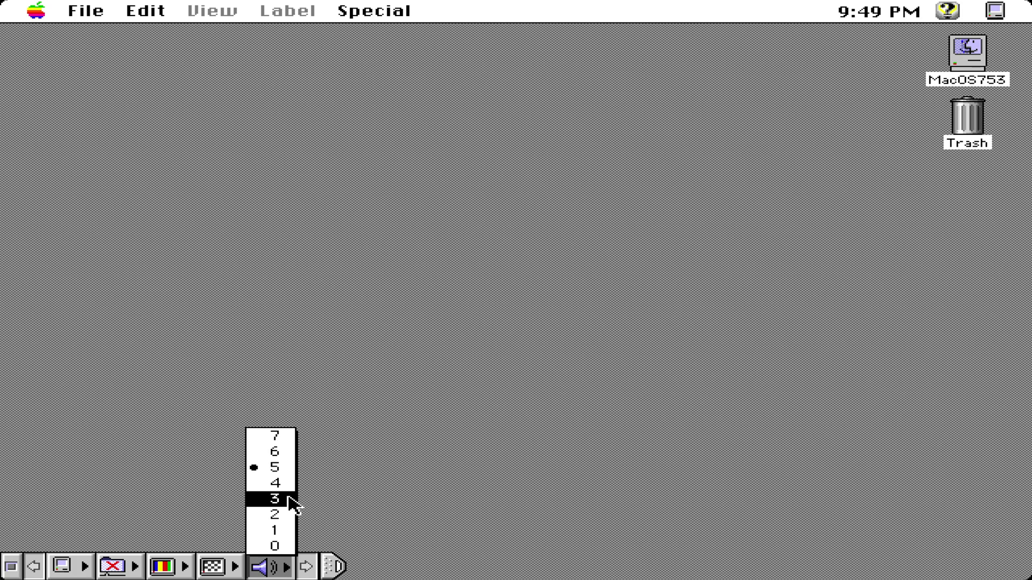
click(287, 436)
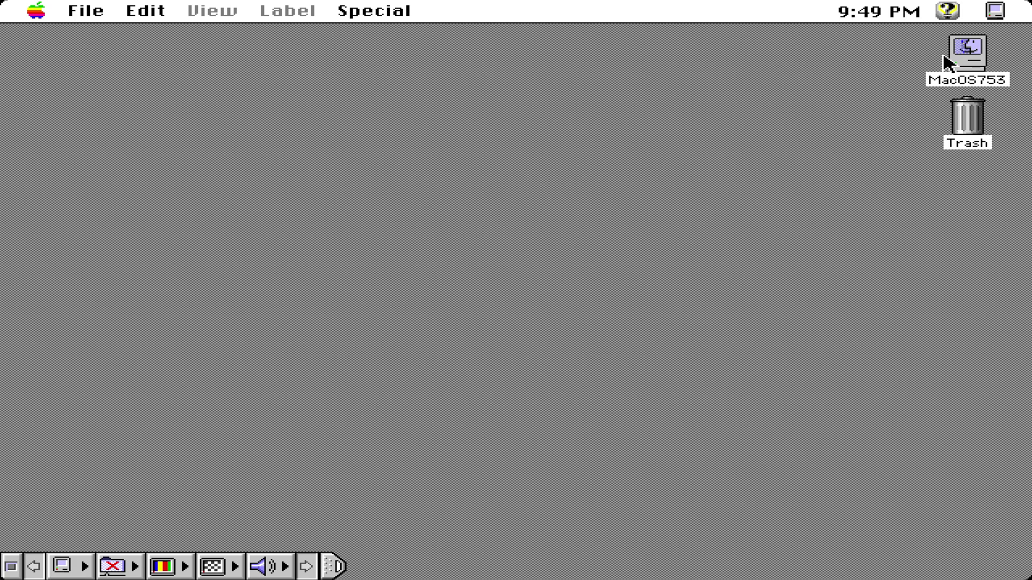
click(37, 13)
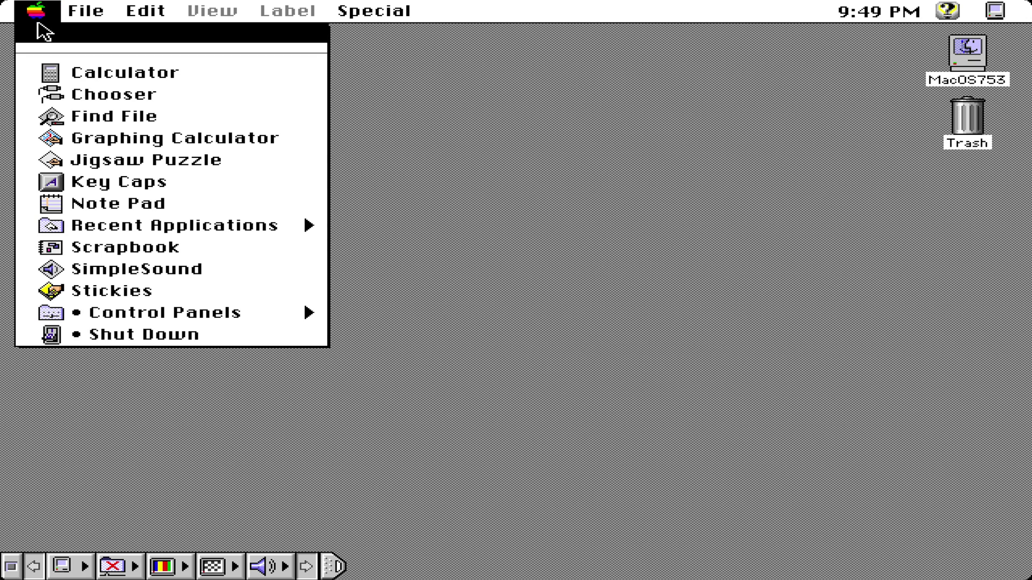
click(60, 71)
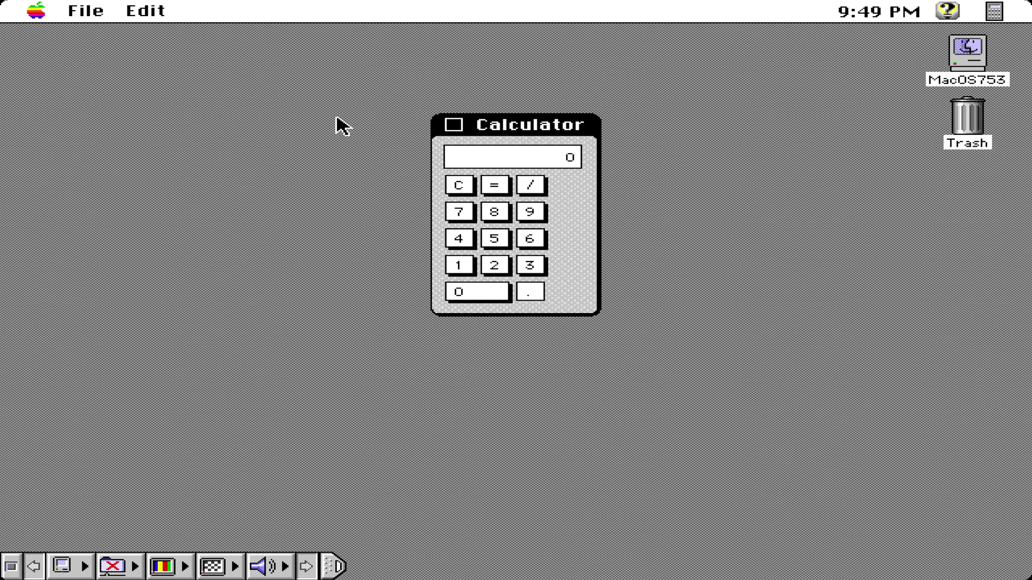
drag(35, 12, 475, 110)
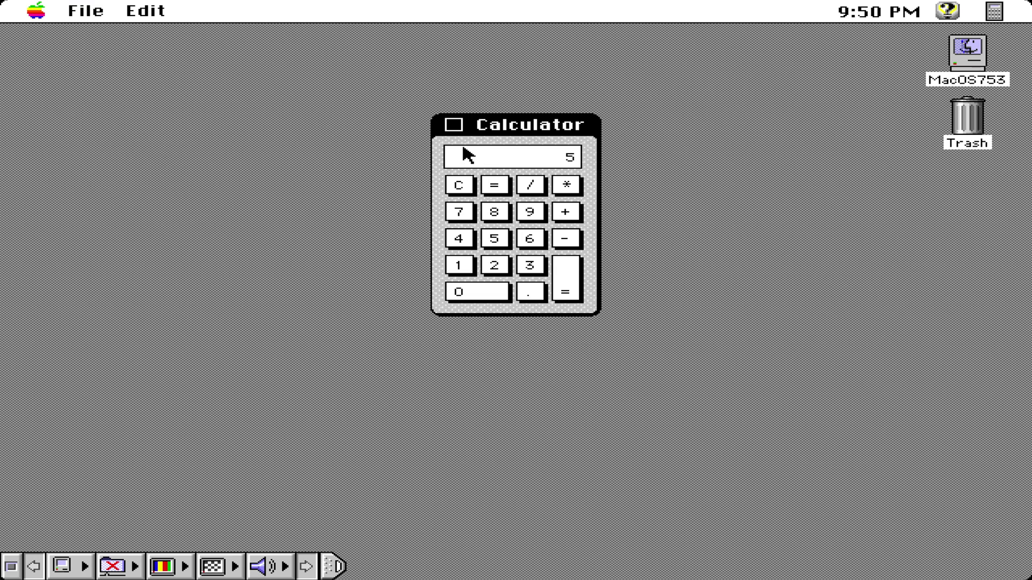
click(453, 125)
drag(36, 12, 82, 100)
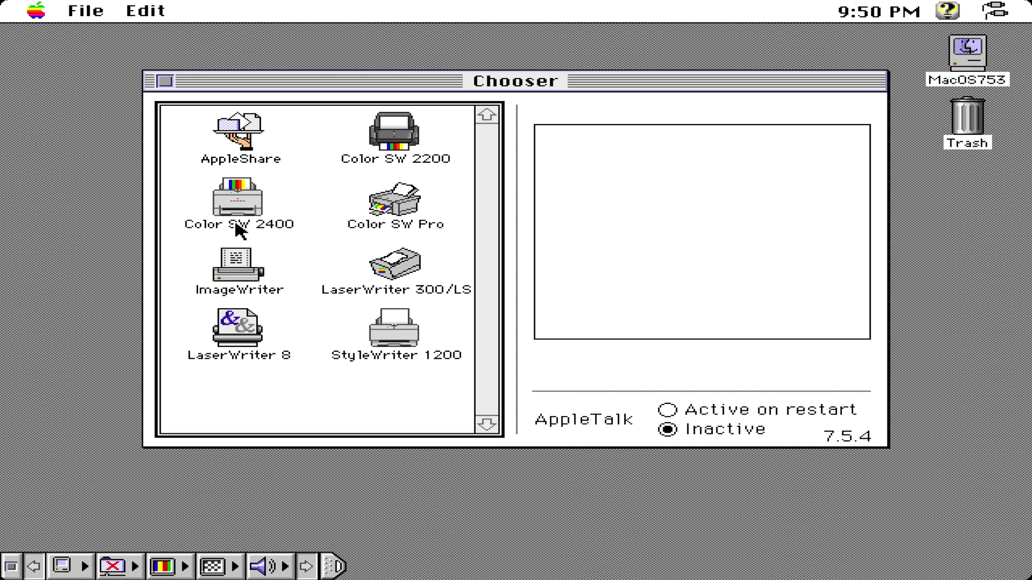
Step: Select Color SW 2400 as the current printer, quit Chooser, and acknowledge the printer-changed alert
click(237, 225)
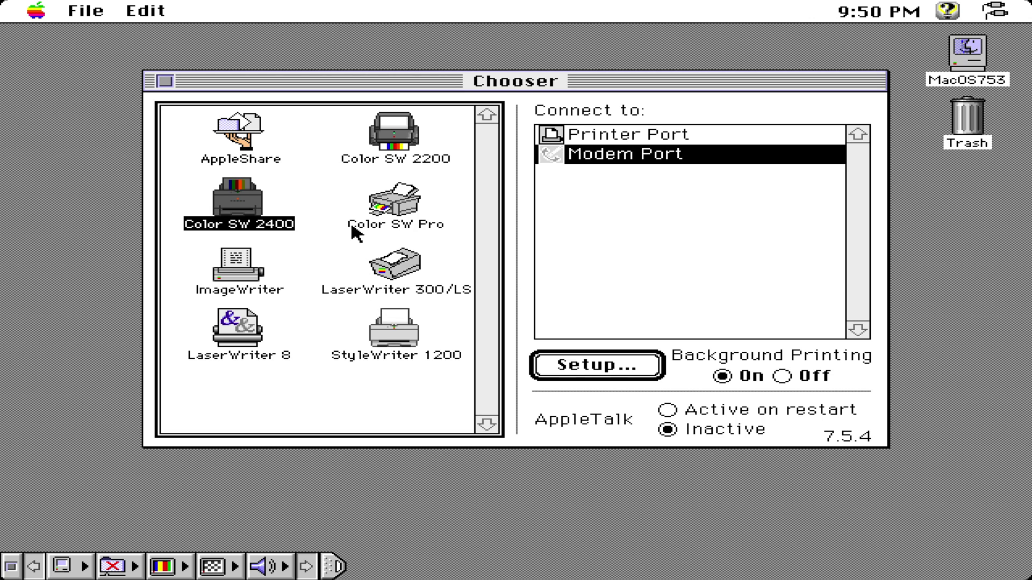
drag(86, 11, 115, 53)
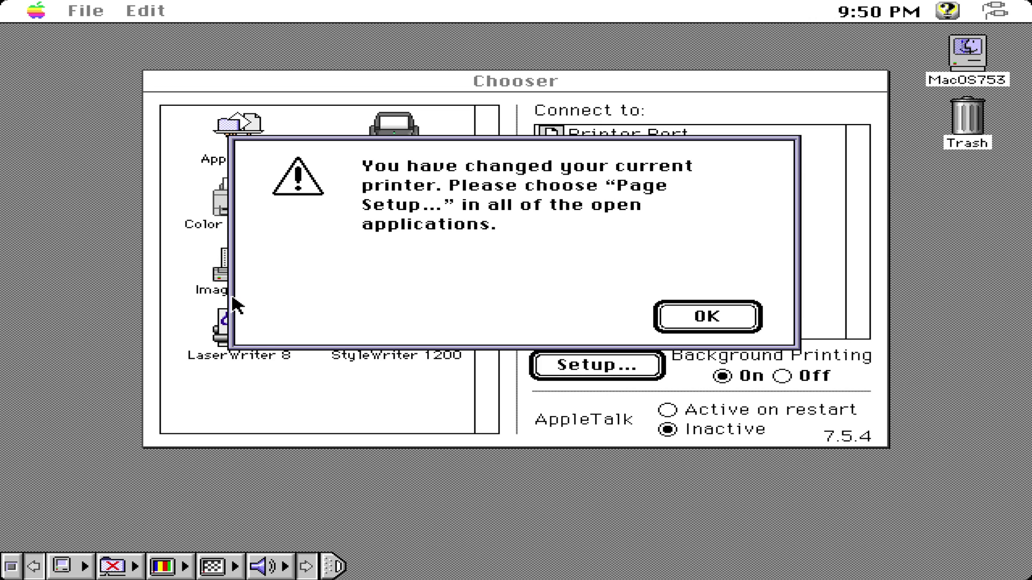
key(Return)
drag(49, 17, 97, 138)
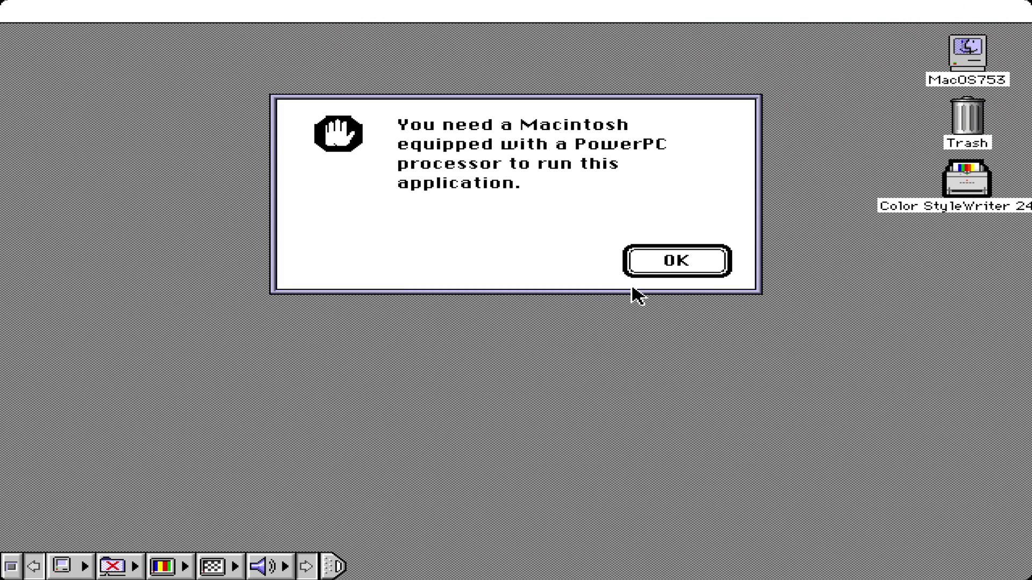
Step: Dismiss the Graphing Calculator's PowerPC-required alert
click(657, 266)
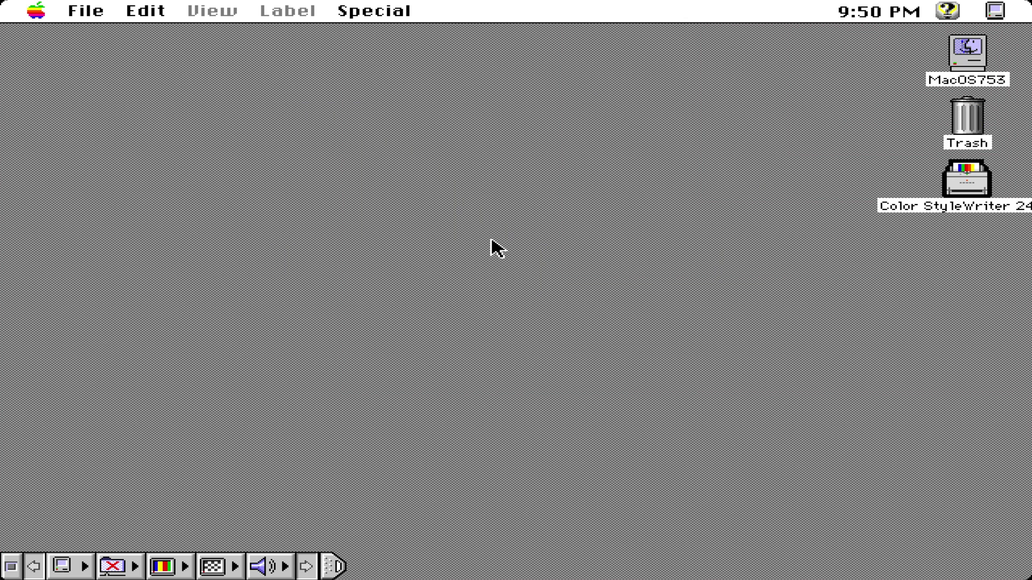
drag(51, 16, 116, 160)
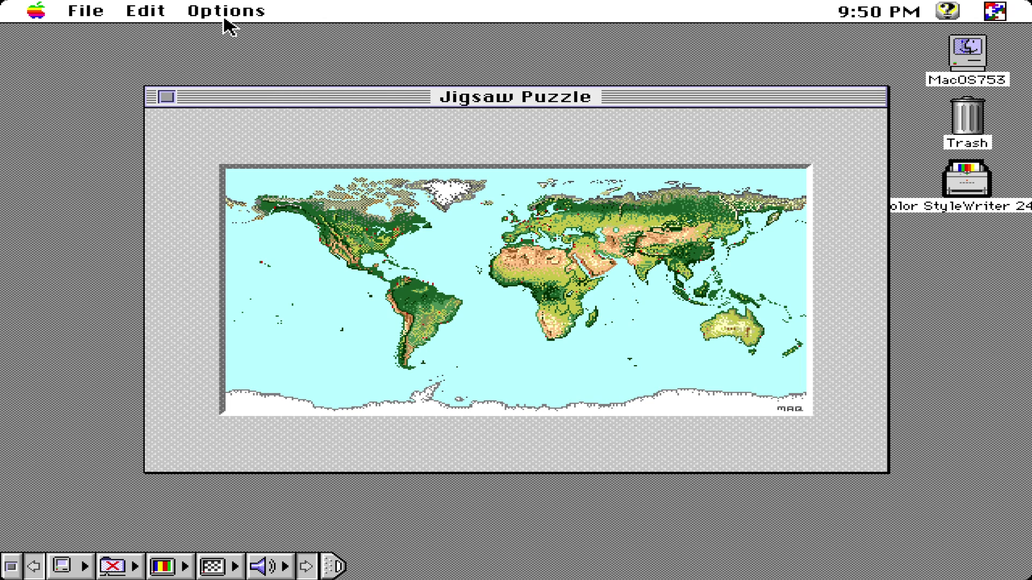
Step: Start a new world-map puzzle, move ocean and Europe/Asia pieces, then quit Jigsaw Puzzle
drag(224, 19, 231, 31)
click(610, 249)
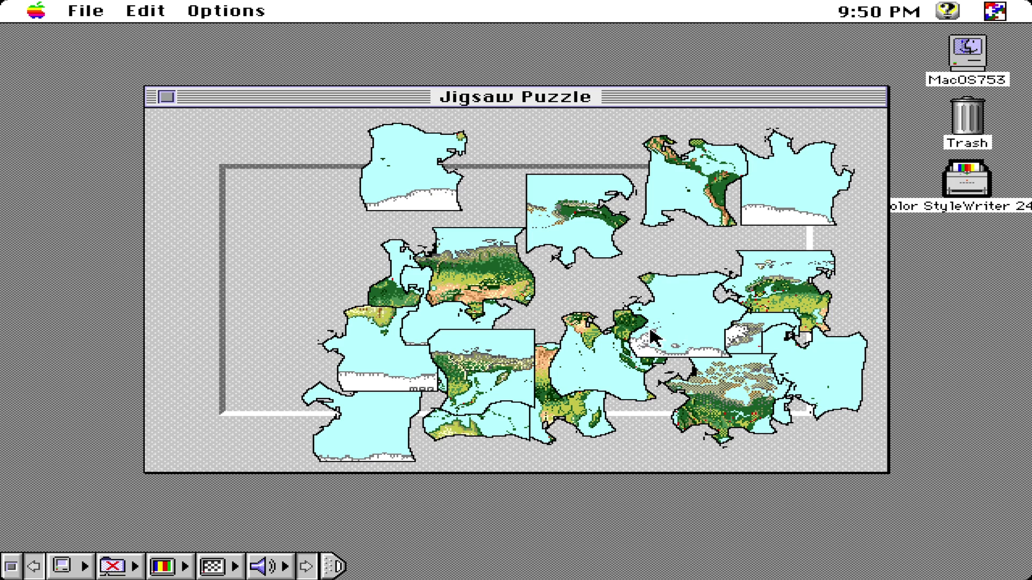
drag(692, 322, 559, 383)
drag(458, 199, 269, 387)
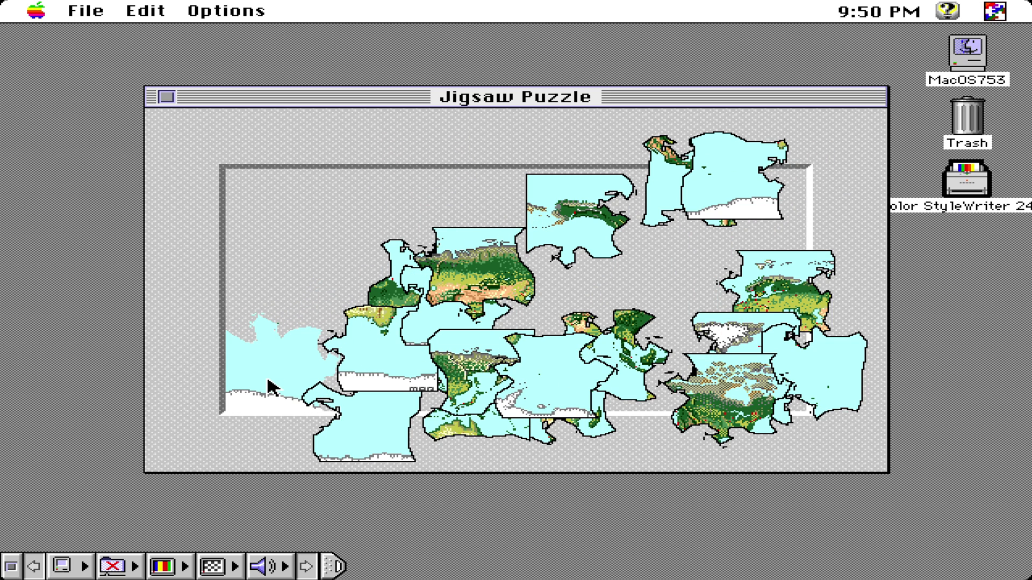
drag(527, 291, 368, 200)
drag(376, 156, 685, 209)
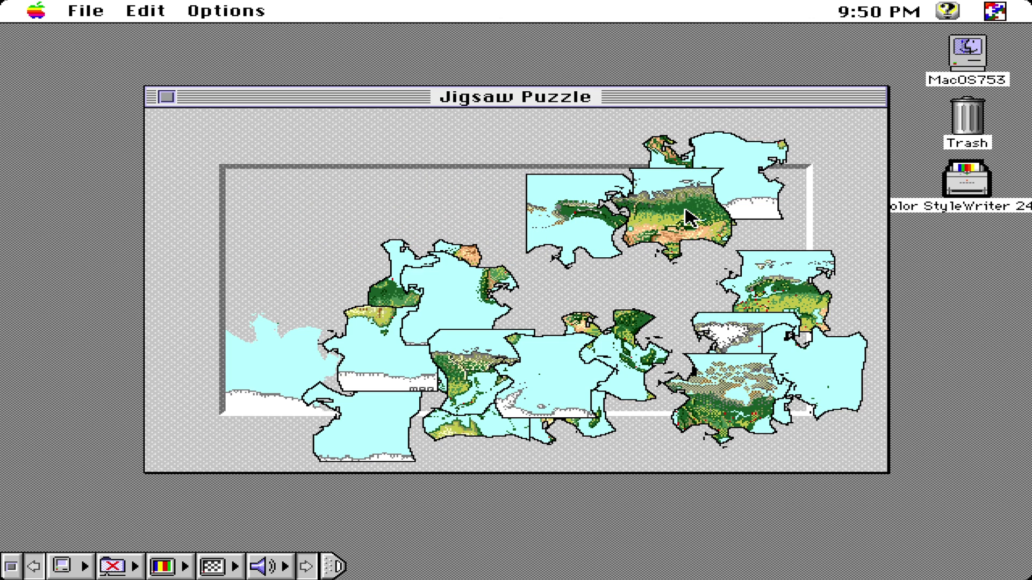
drag(94, 16, 106, 93)
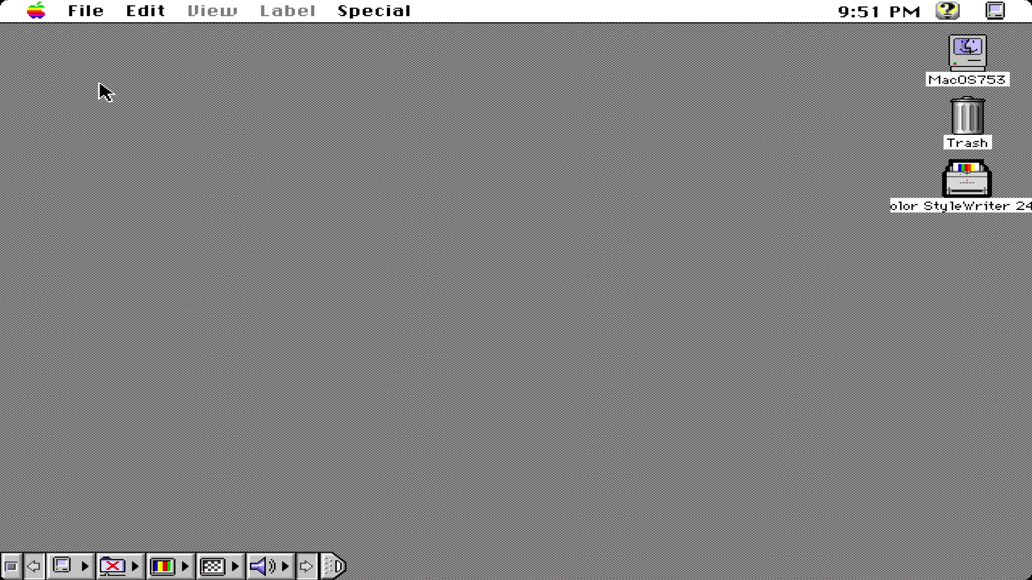
Step: Type the test letters 'htestjytuytfouyfoy' in Key Caps, then quit it
drag(46, 13, 82, 180)
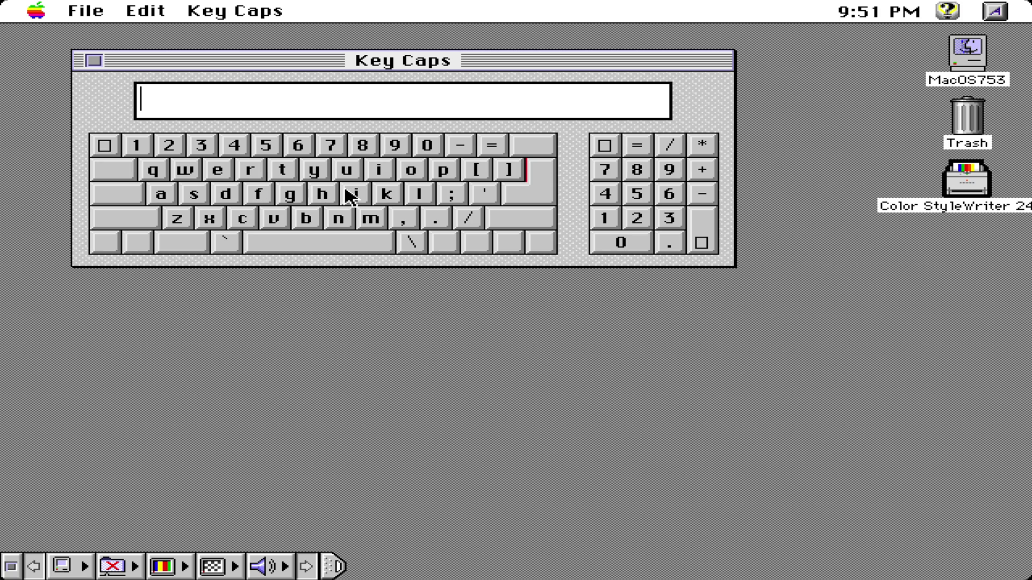
text(hte)
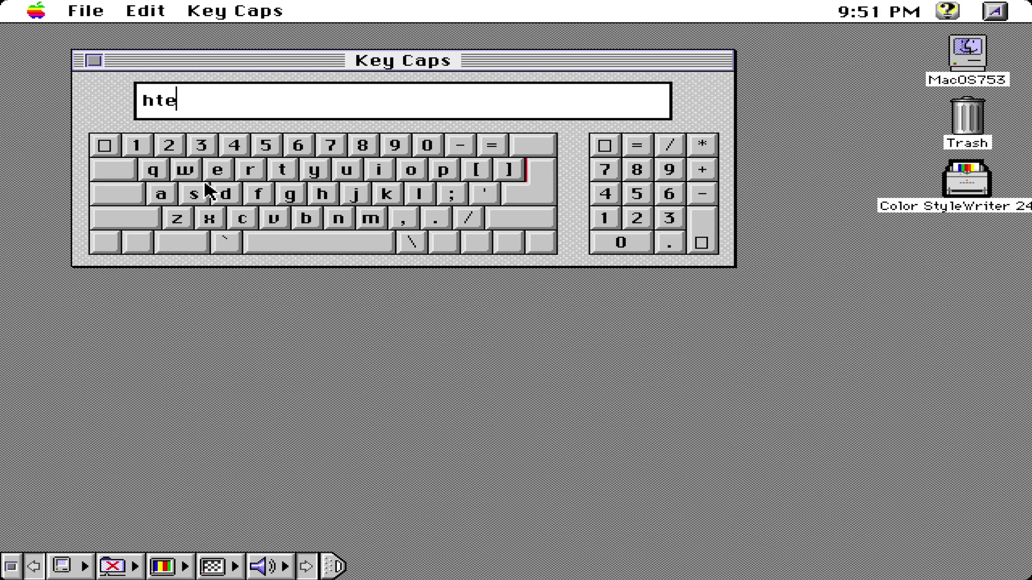
text(stjytuytfouyfoy)
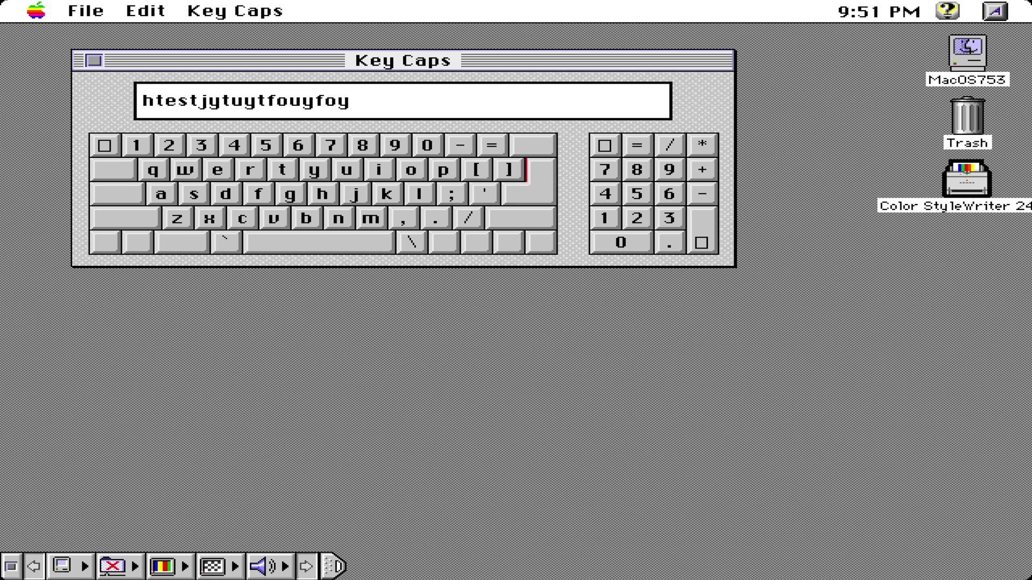
drag(105, 13, 108, 57)
drag(36, 11, 95, 213)
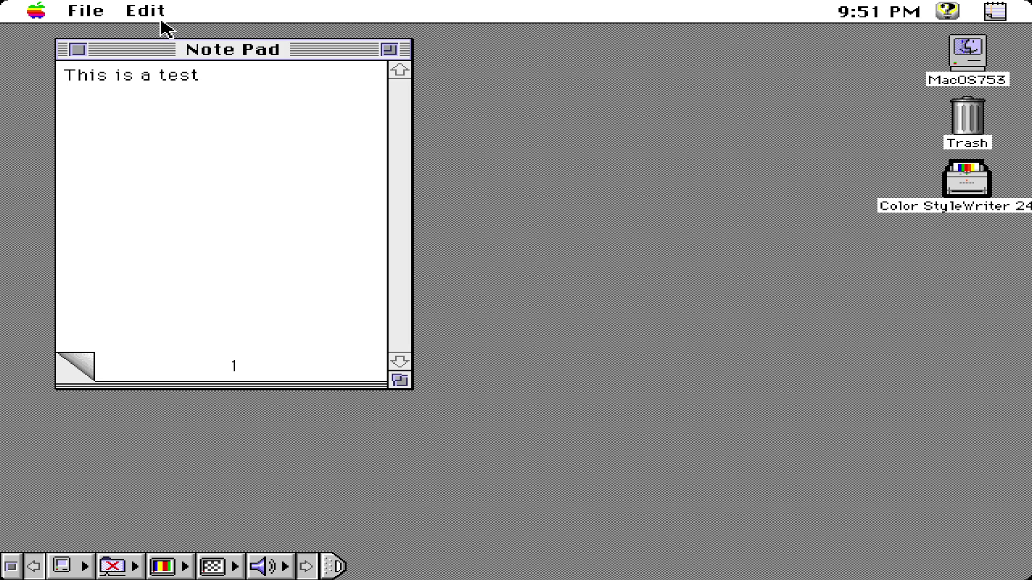
Step: Look over Note Pad's Edit and File menus, then close the 'This is a test' note
drag(151, 15, 82, 12)
click(85, 10)
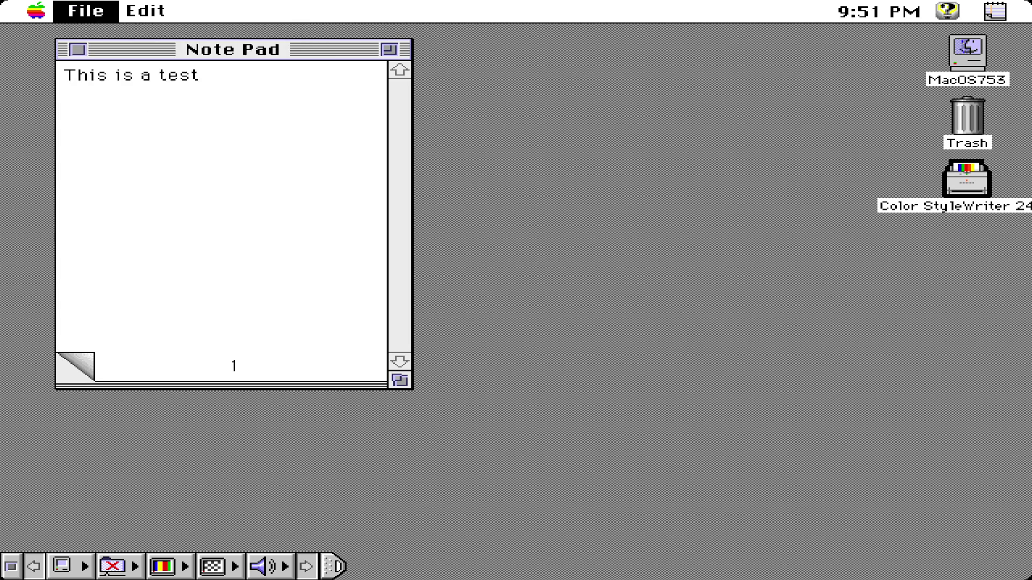
click(78, 51)
drag(36, 10, 98, 250)
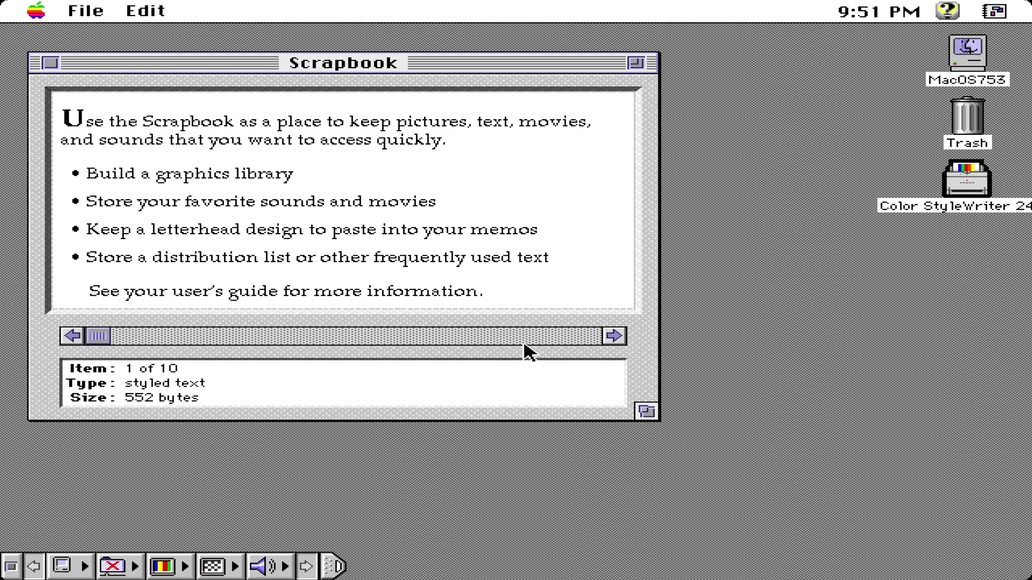
Step: Page through Scrapbook clippings: sound item 6, red car, teddy bear, item 9. Then close it
click(517, 336)
click(517, 336)
click(521, 339)
click(524, 340)
click(521, 339)
click(517, 336)
drag(427, 336, 403, 341)
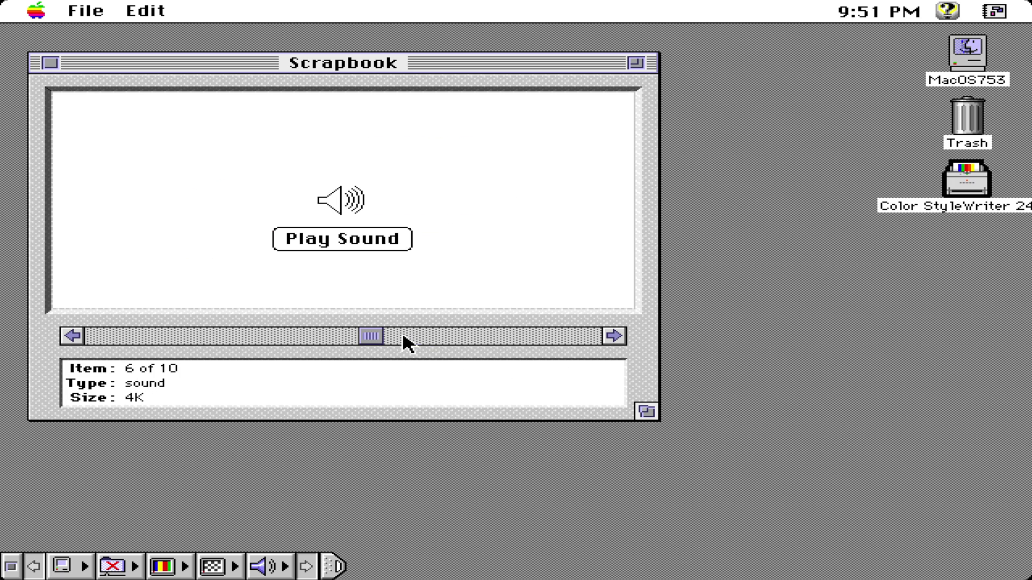
click(484, 340)
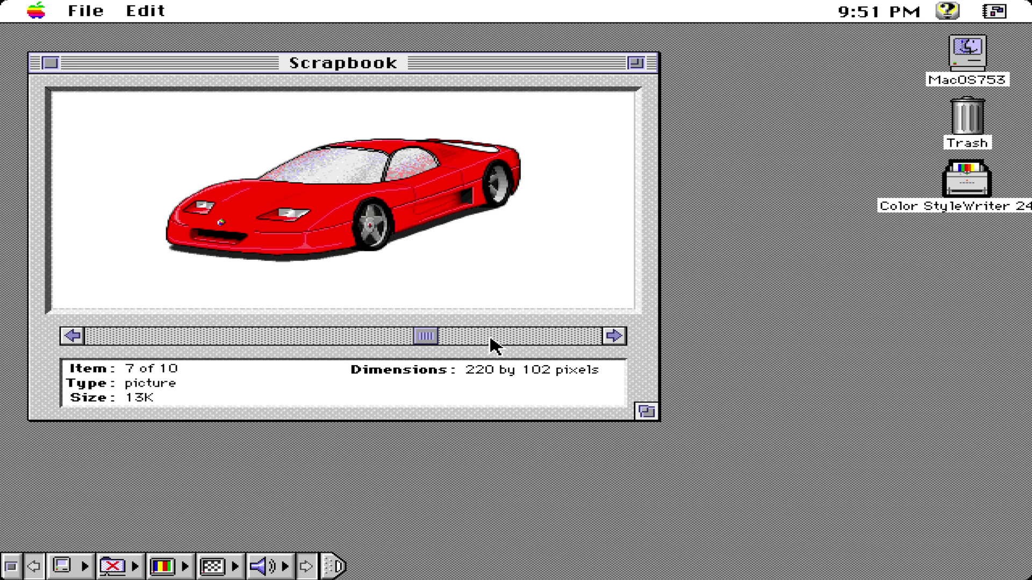
click(544, 341)
click(543, 341)
click(51, 65)
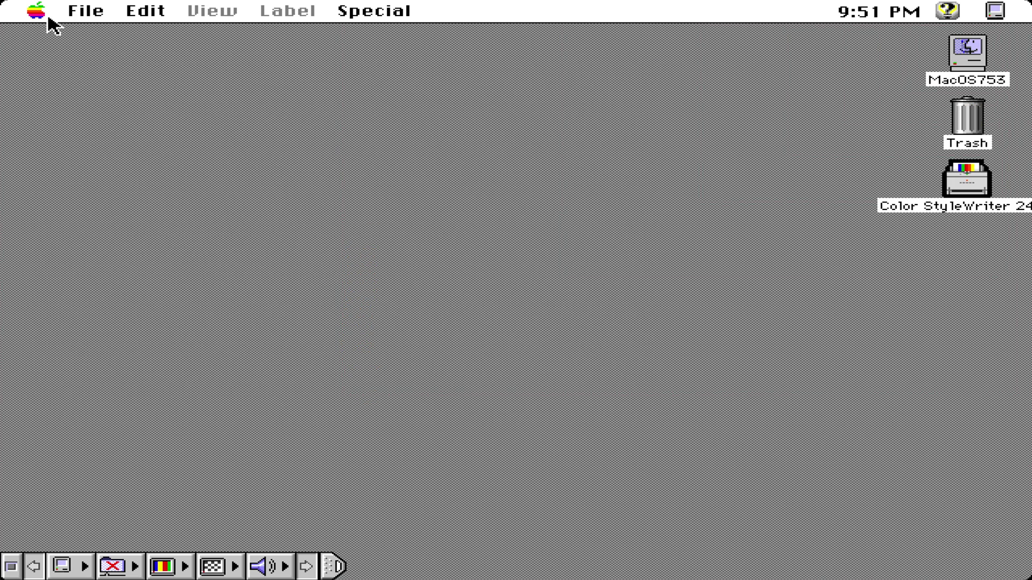
drag(44, 17, 134, 275)
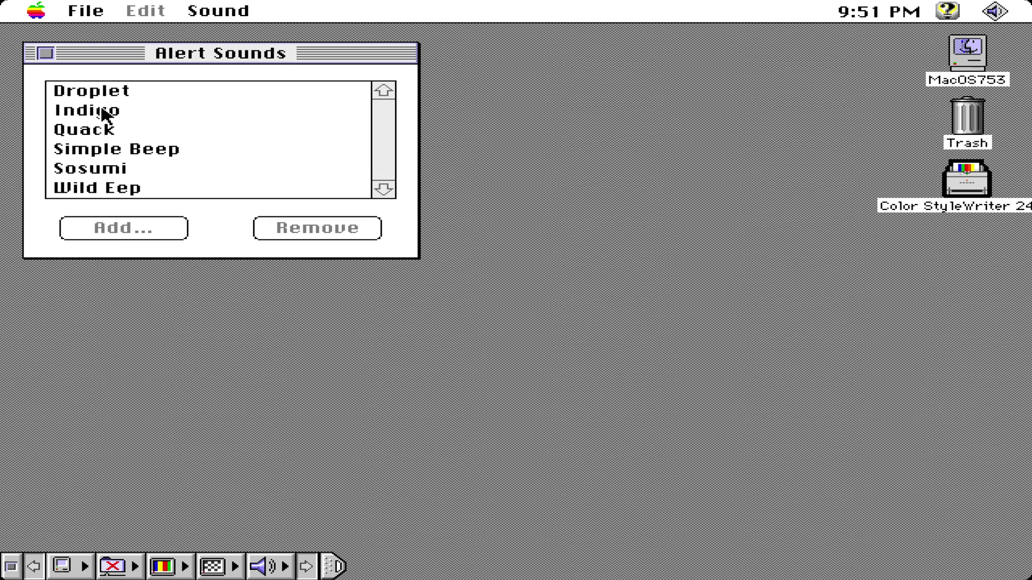
Step: Preview Droplet, Quack, Simple Beep, Sosumi and Wild Eep, then keep Indigo as the alert sound
click(102, 115)
click(111, 96)
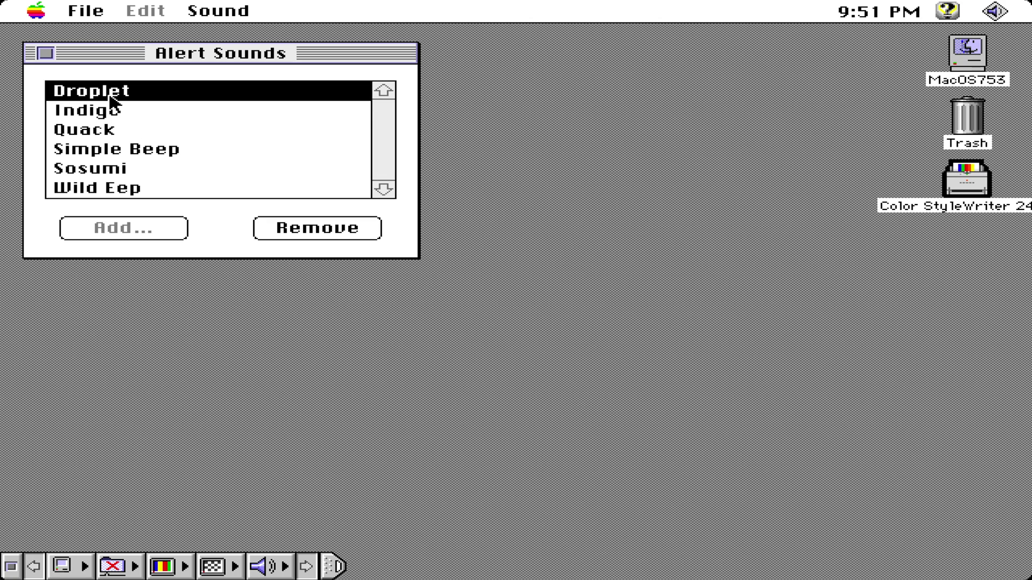
click(117, 132)
click(113, 155)
click(110, 171)
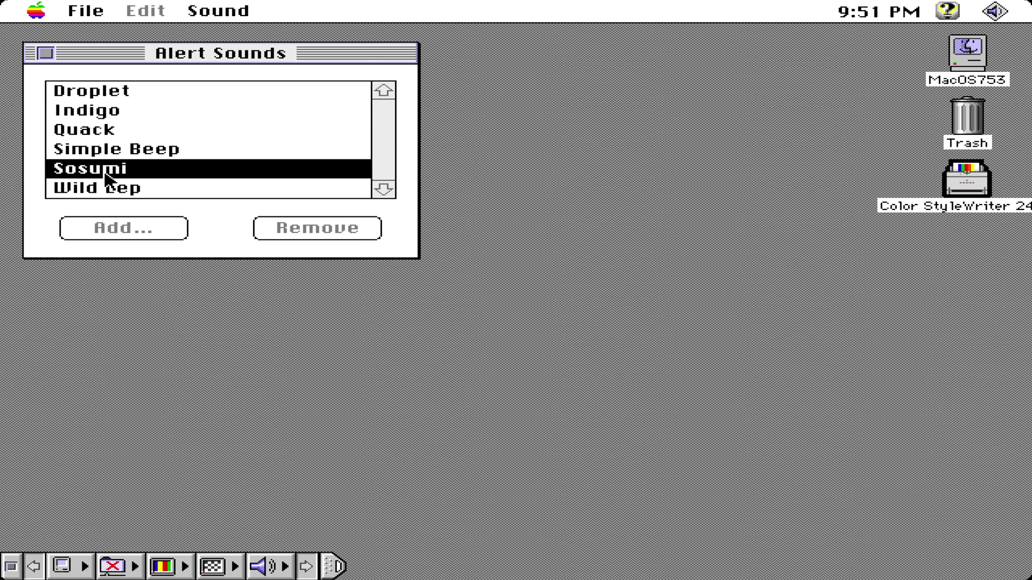
click(109, 191)
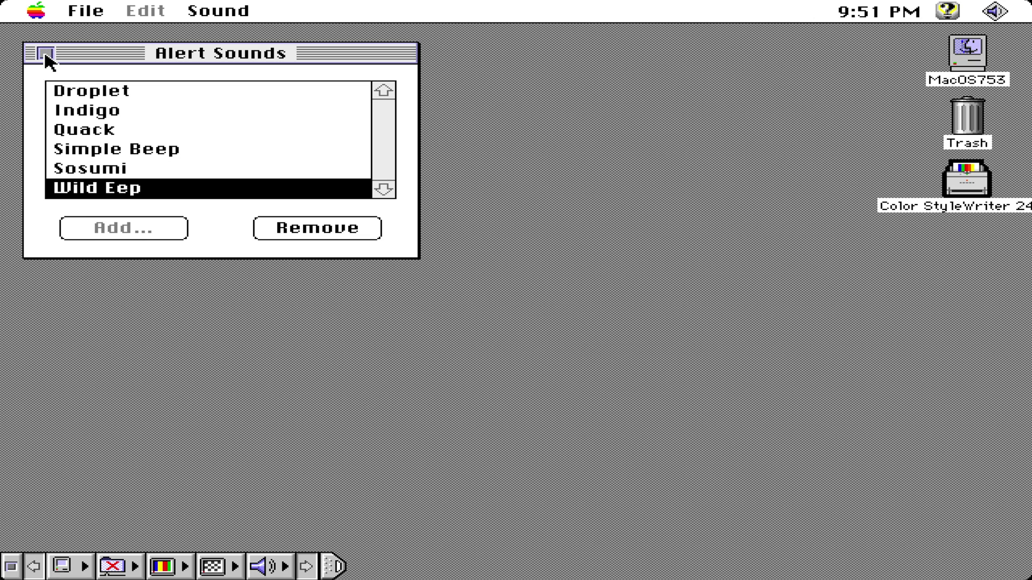
click(103, 113)
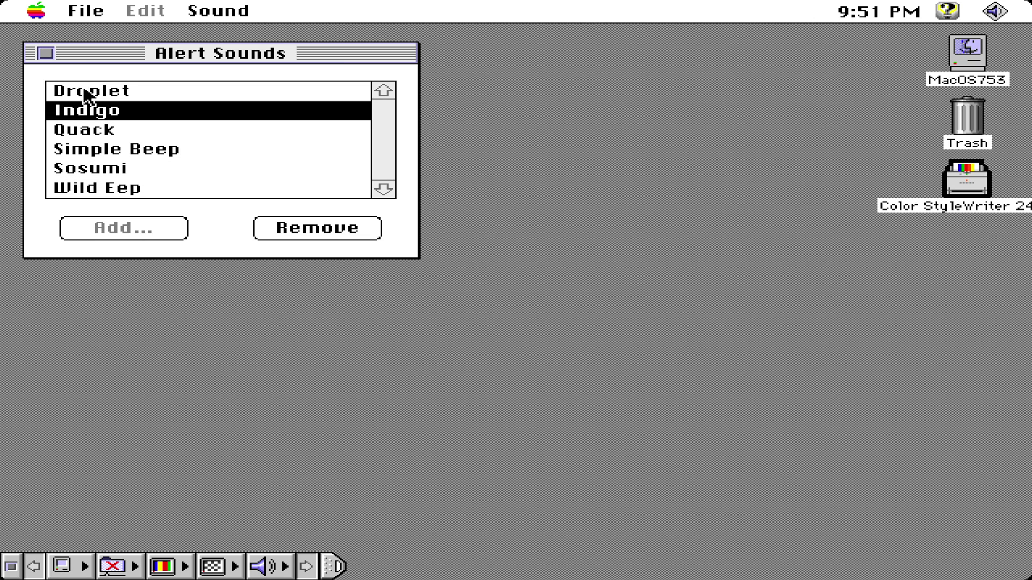
click(46, 54)
Step: Browse the Control Panels list and launch Stickies
drag(39, 16, 126, 314)
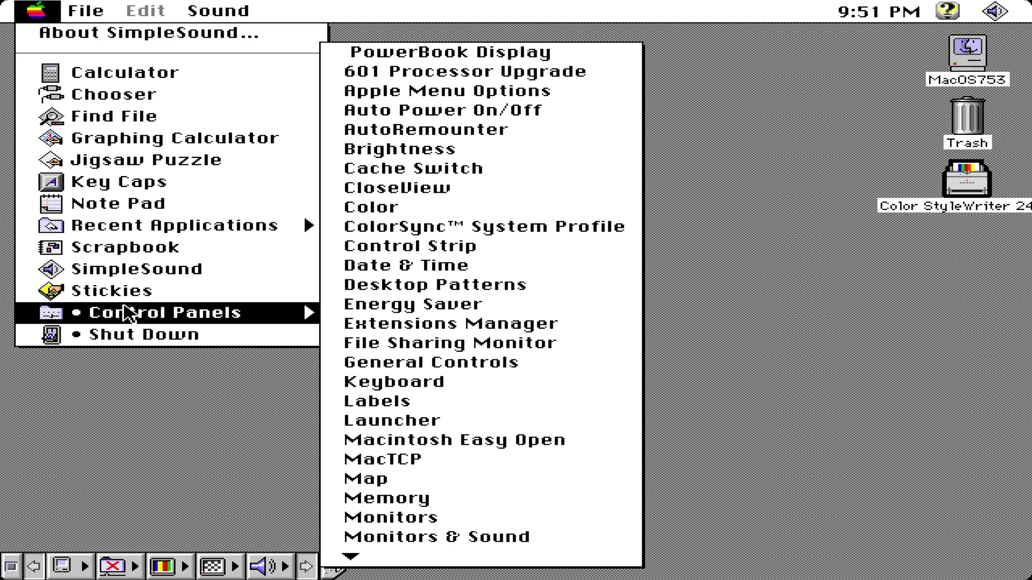
drag(272, 308, 243, 305)
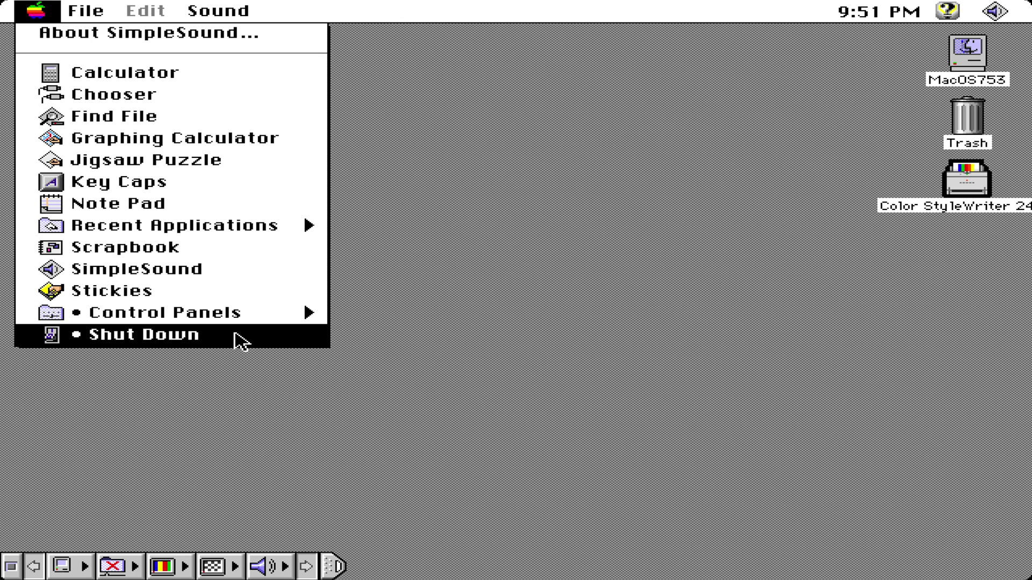
drag(235, 334, 239, 294)
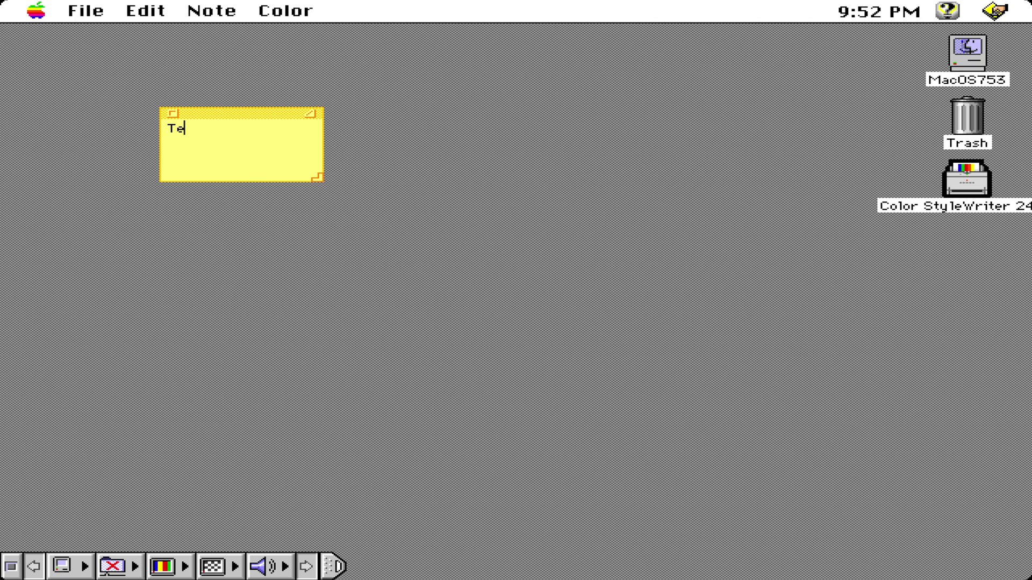
Step: Colour the new sticky note blue and position it near the disk icons at the right
drag(210, 12, 106, 33)
drag(275, 123, 817, 297)
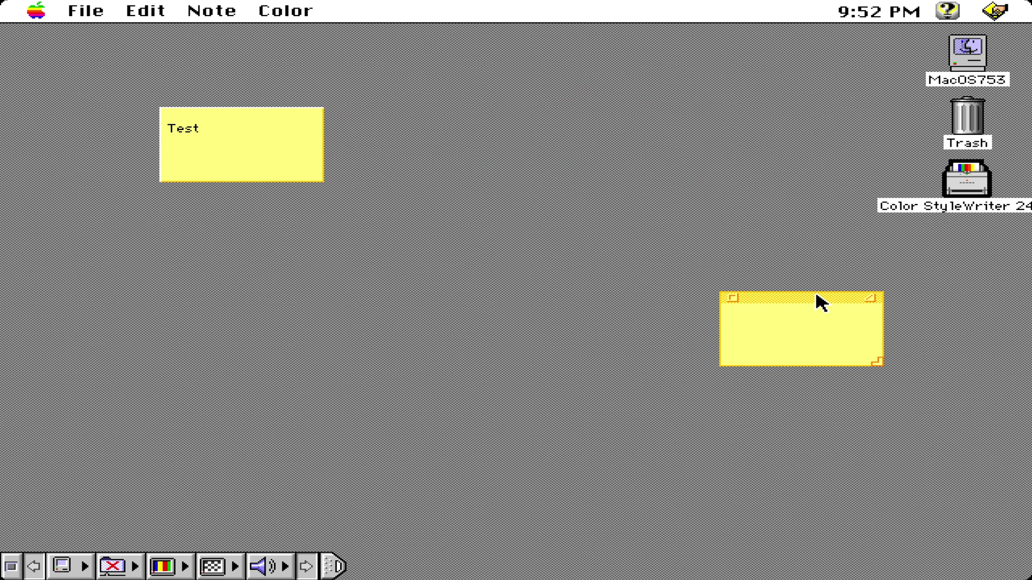
drag(292, 18, 312, 50)
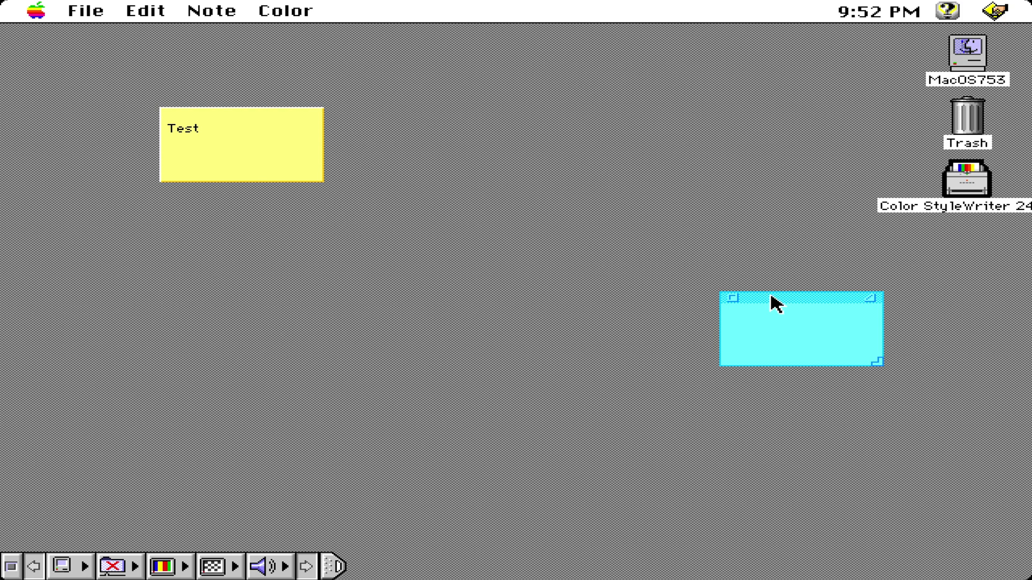
drag(776, 303, 837, 138)
click(960, 63)
Step: Open the MacOS753 disk window, move it up slightly, and launch SimpleText
double_click(954, 61)
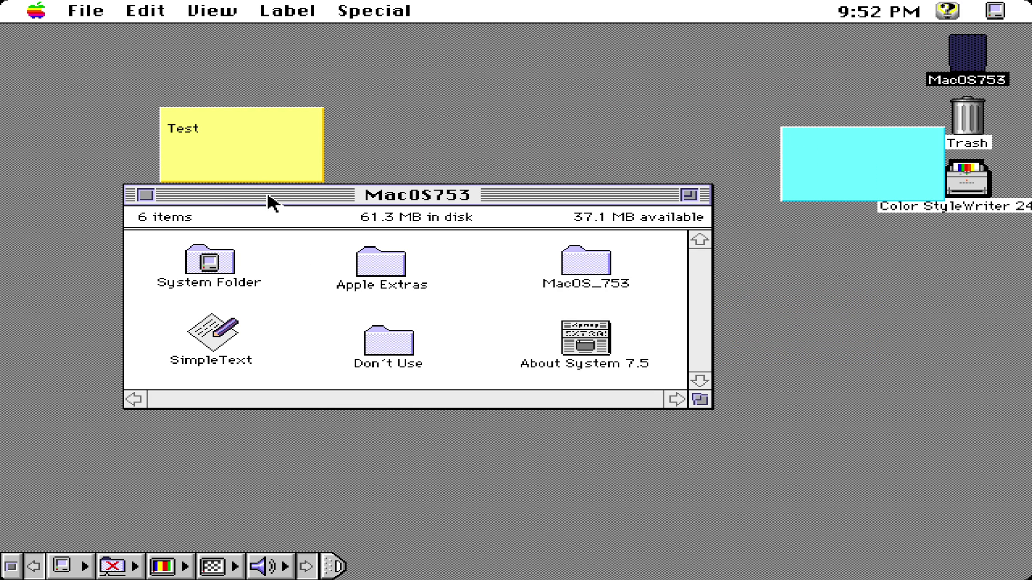
drag(269, 198, 271, 161)
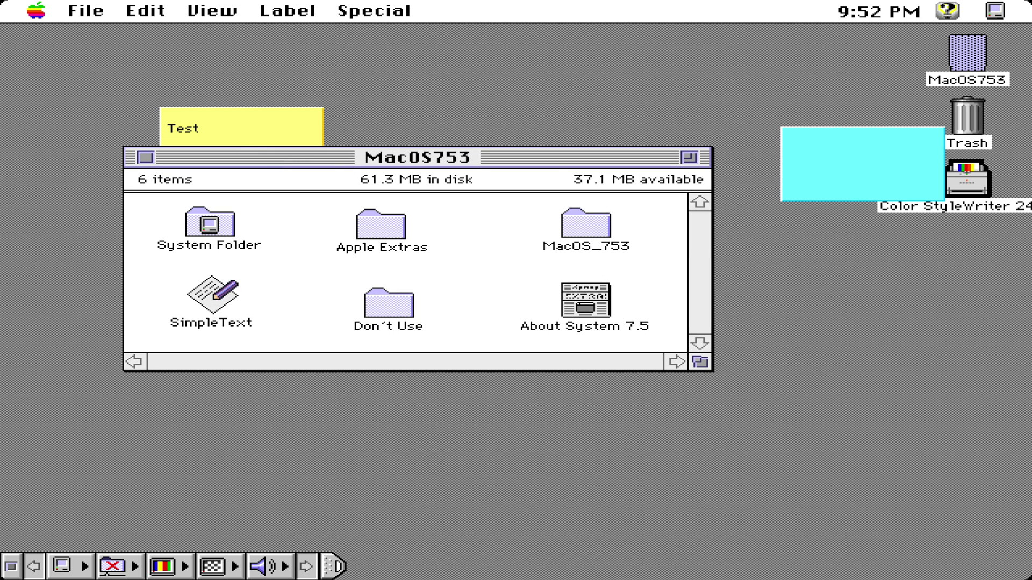
double_click(206, 304)
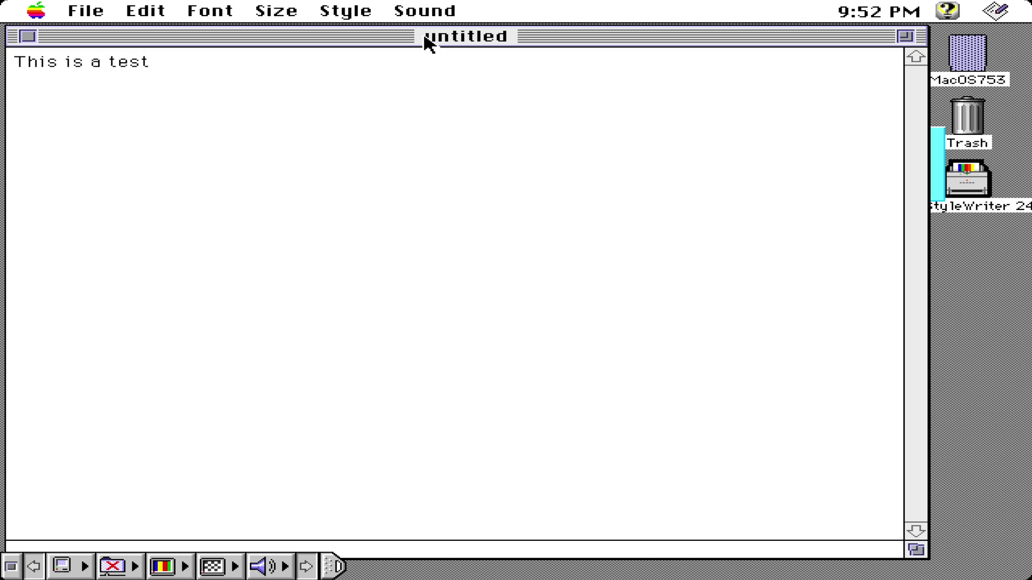
Step: Browse SimpleText's speaking voices, then quit SimpleText without saving the test text
click(422, 16)
drag(422, 32, 437, 112)
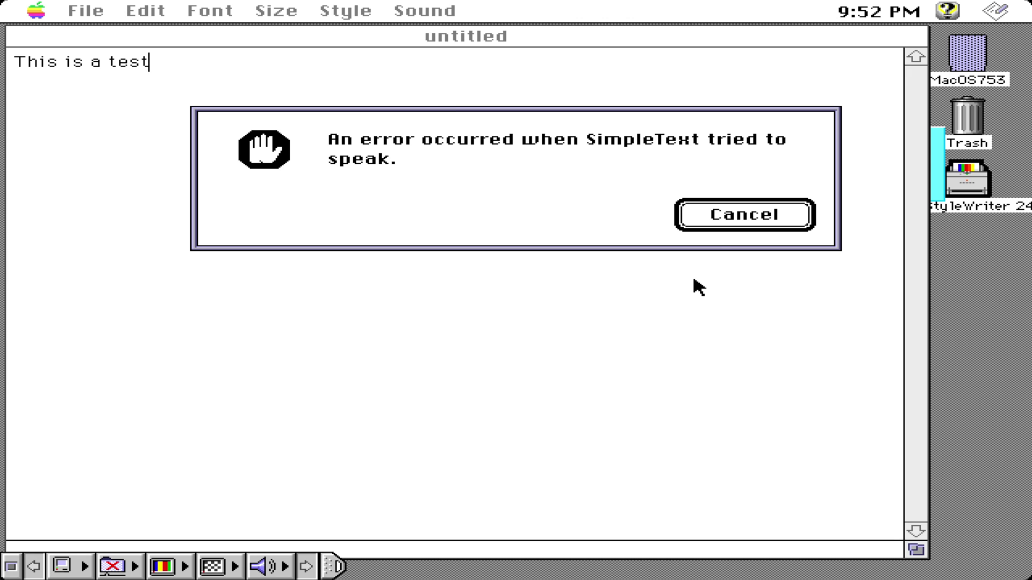
click(751, 229)
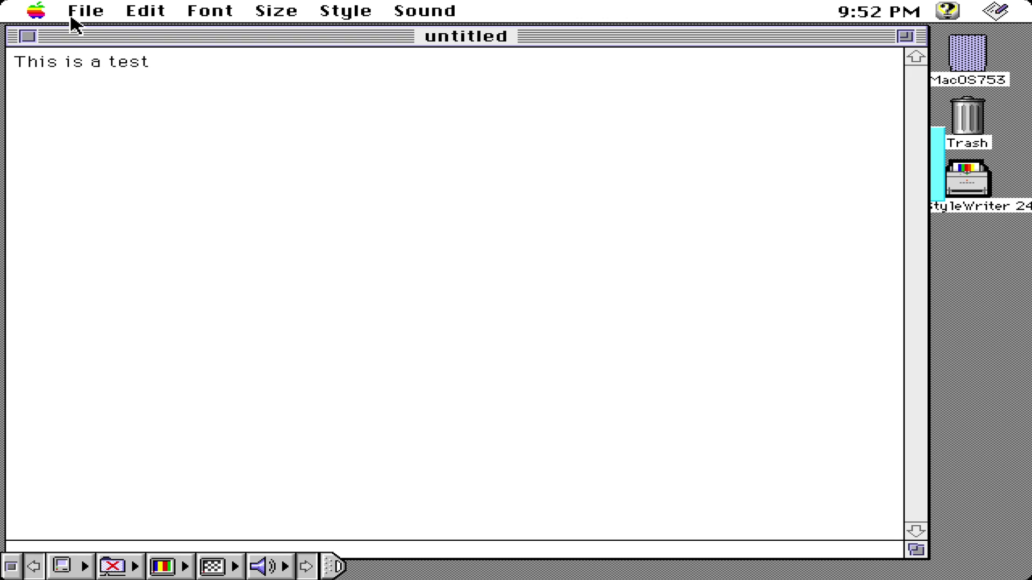
drag(75, 12, 129, 242)
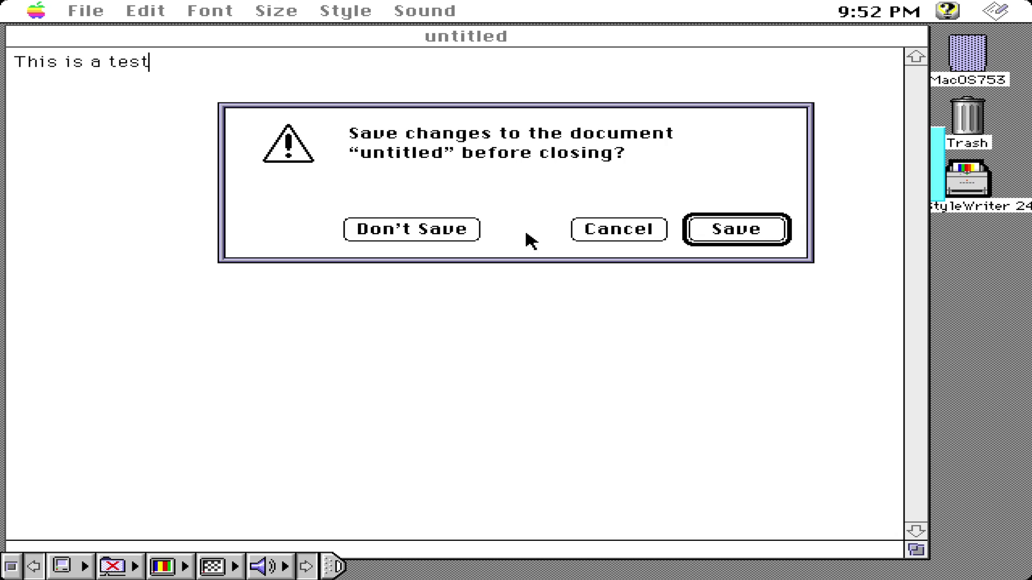
click(468, 233)
Step: Enlarge the MacOS753 disk window and open its Apple Extras folder
double_click(967, 52)
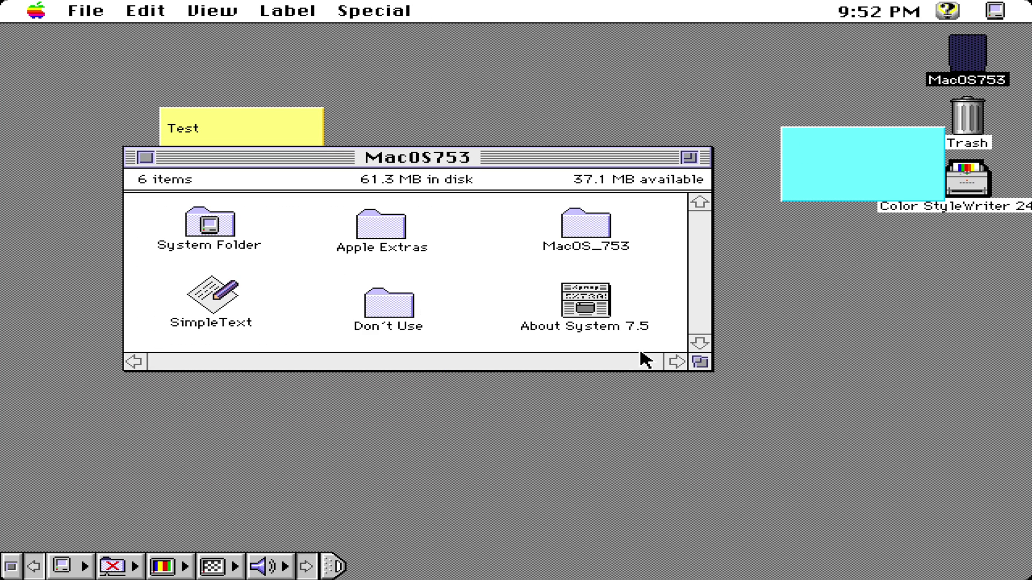
drag(706, 362, 829, 437)
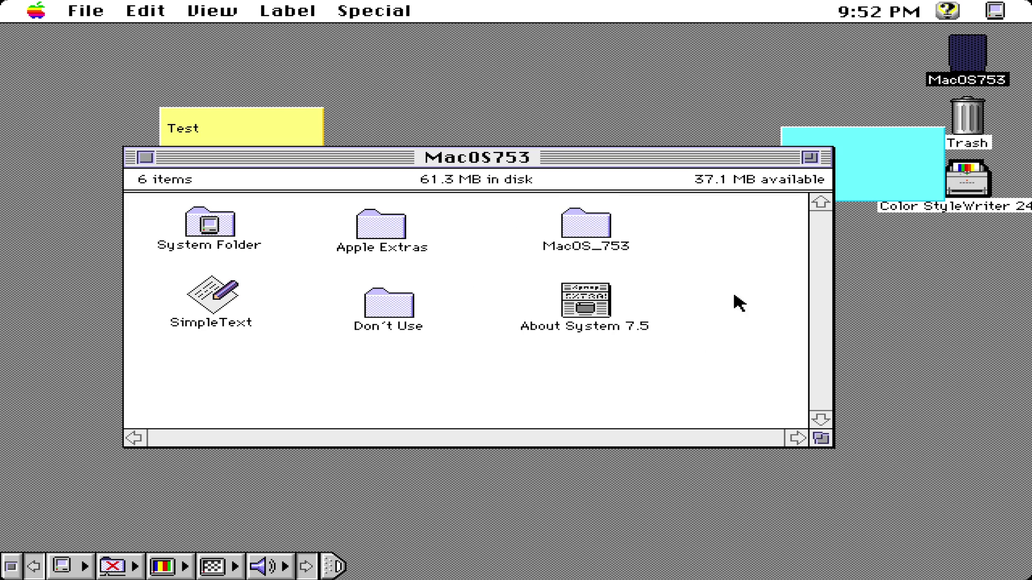
double_click(398, 236)
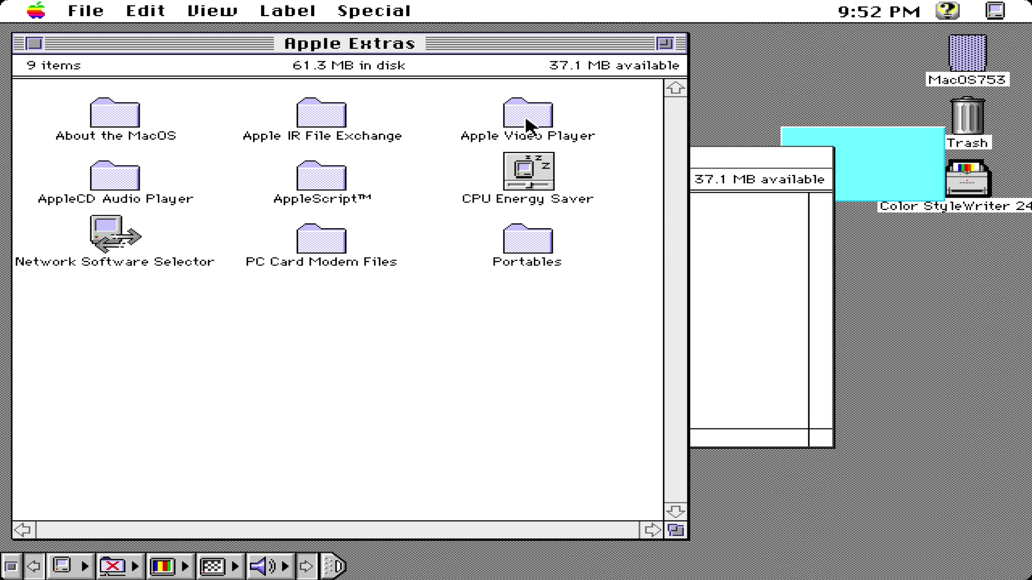
Step: Look inside the AppleScript™ folder, close it, and clear the selection
click(100, 183)
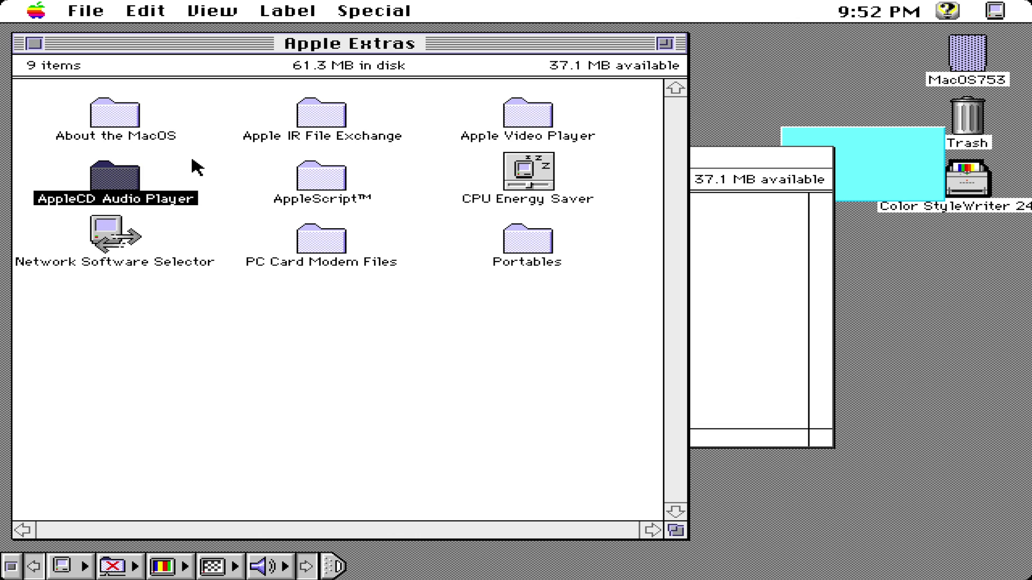
double_click(325, 190)
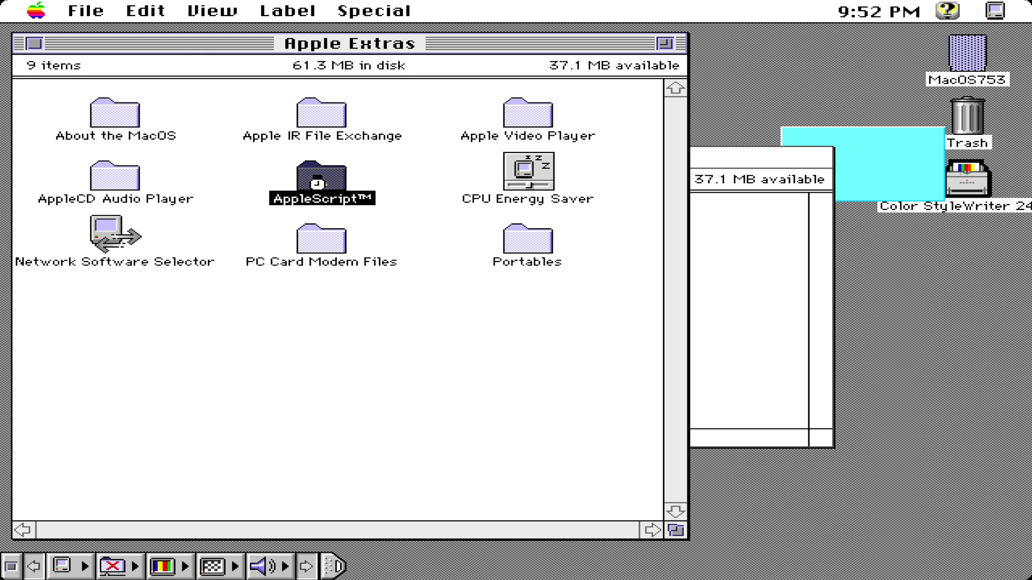
click(34, 44)
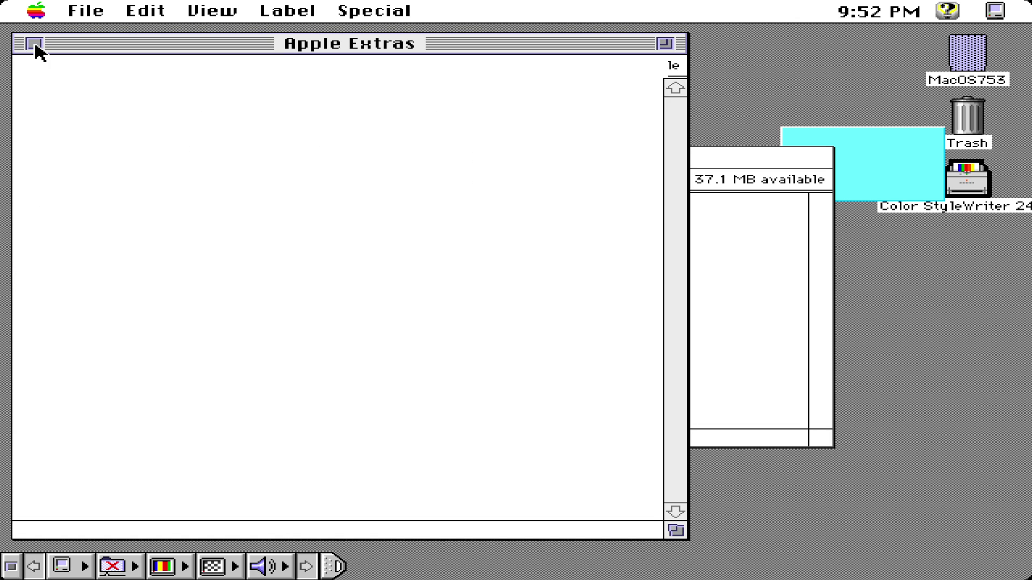
click(310, 275)
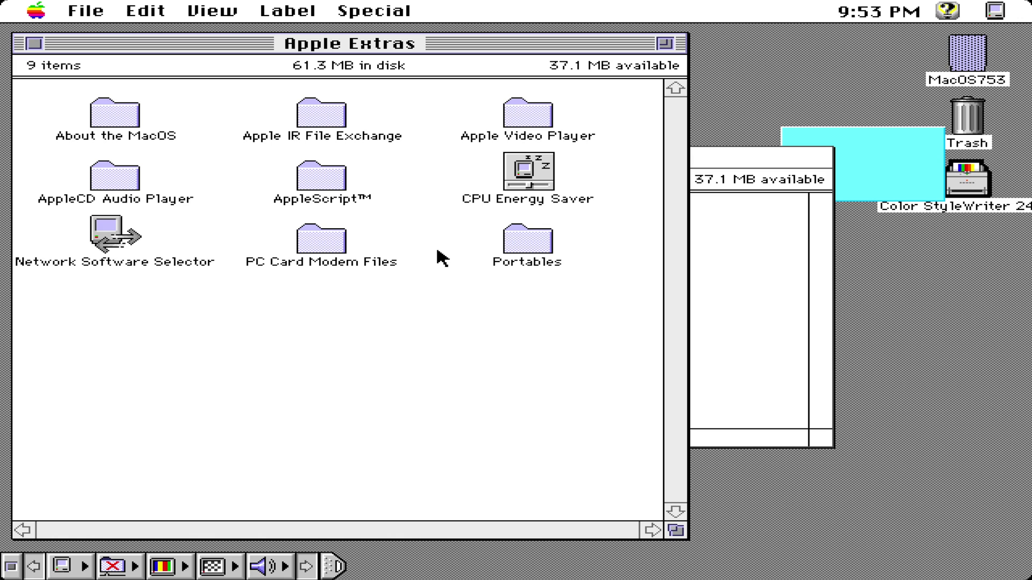
Step: Open the Portables folder to view About Portables Extras, then close Portables and Apple Extras
click(512, 241)
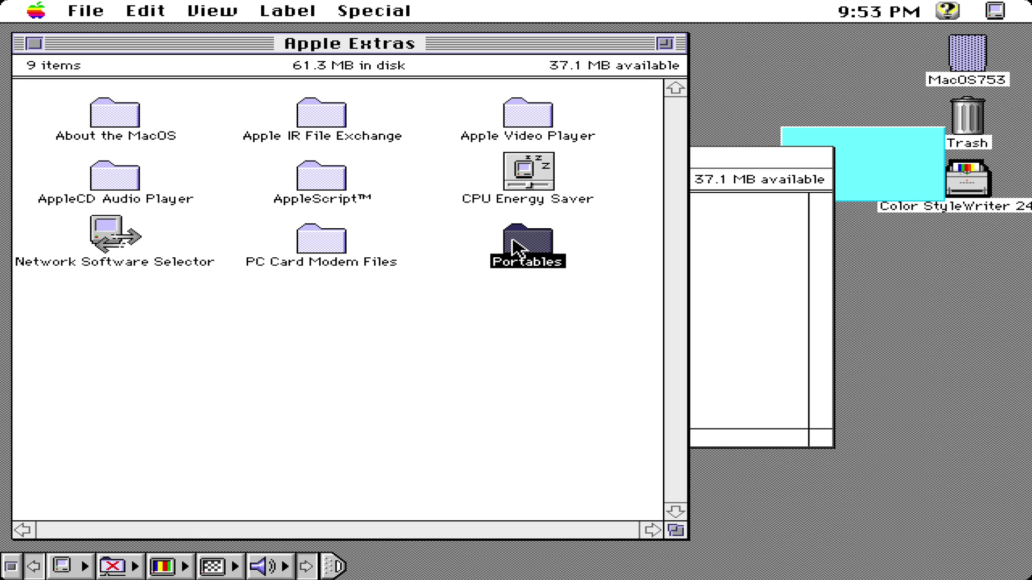
double_click(512, 241)
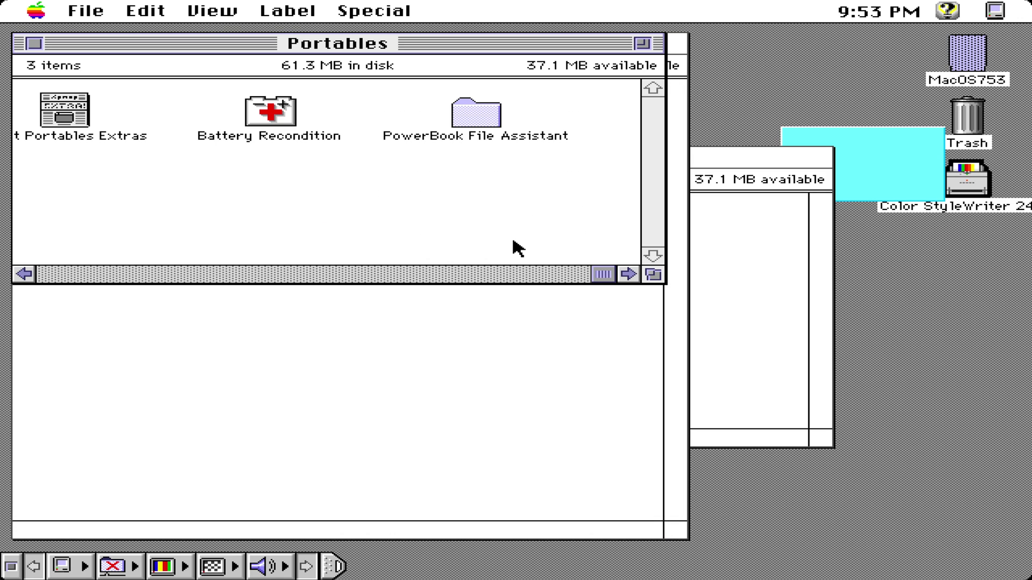
drag(315, 174, 18, 248)
click(95, 275)
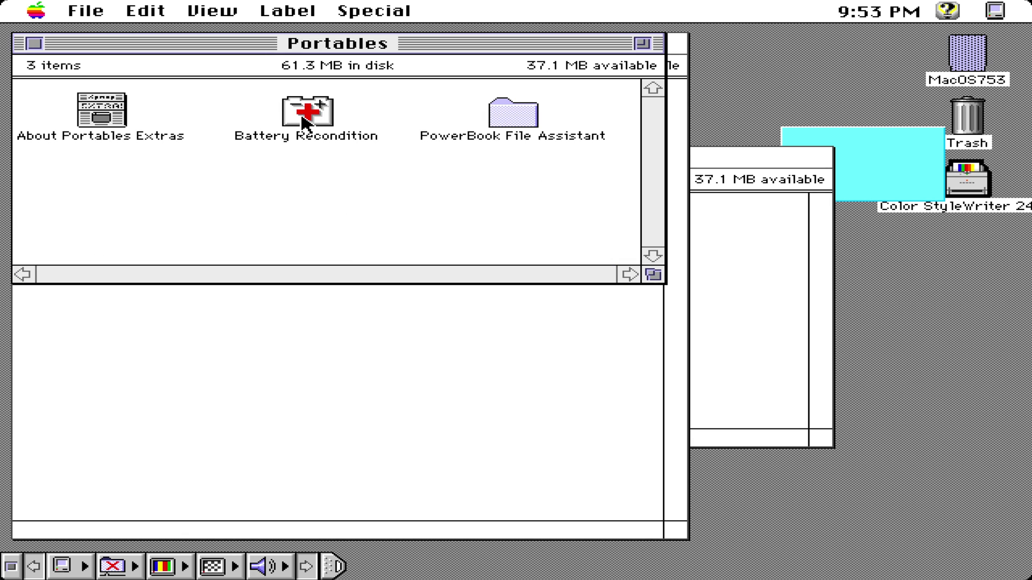
click(35, 43)
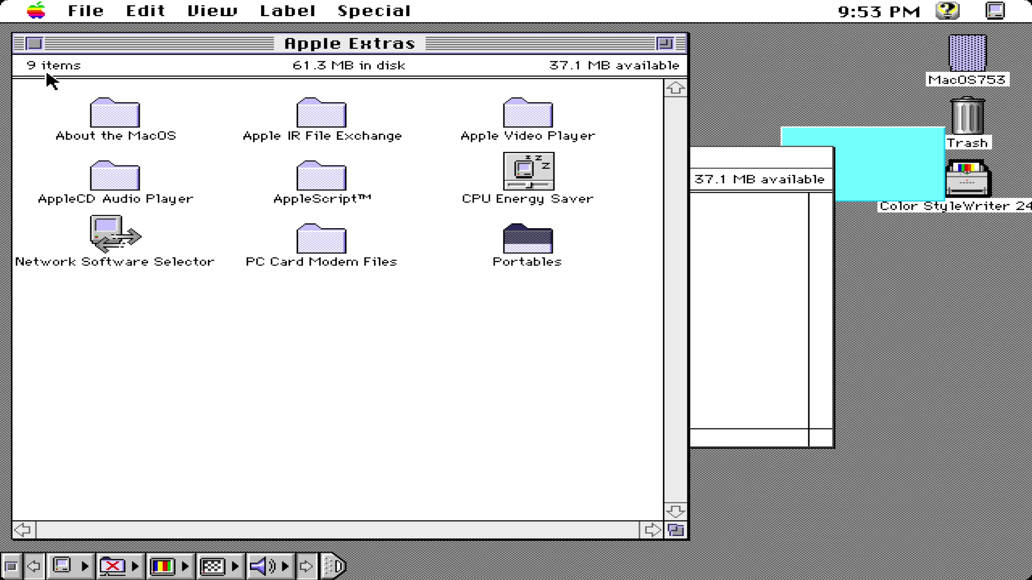
click(34, 43)
Step: Close the MacOS753 window, activate the yellow Test note, then return to the Finder desktop
click(141, 154)
click(191, 146)
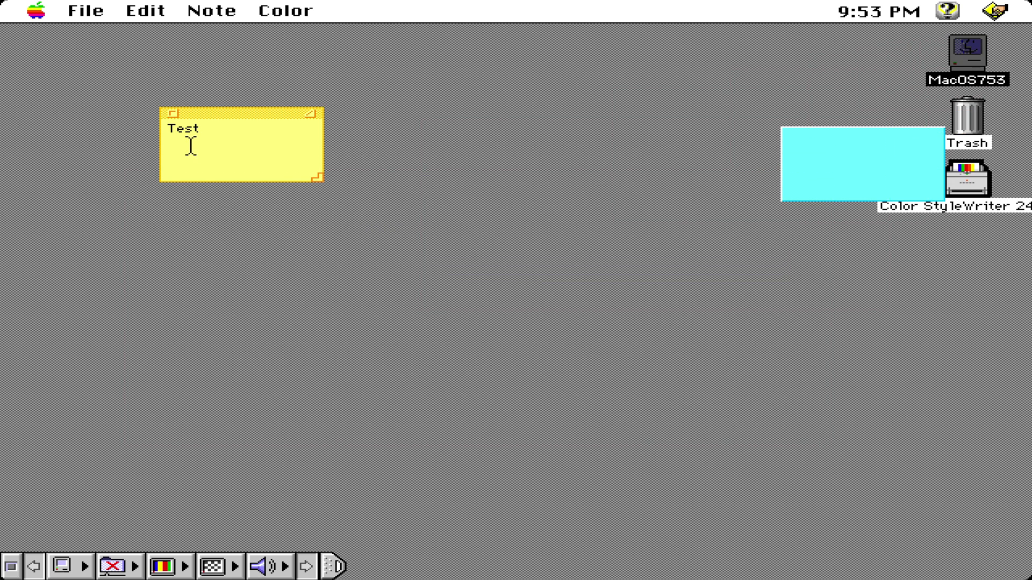
click(86, 215)
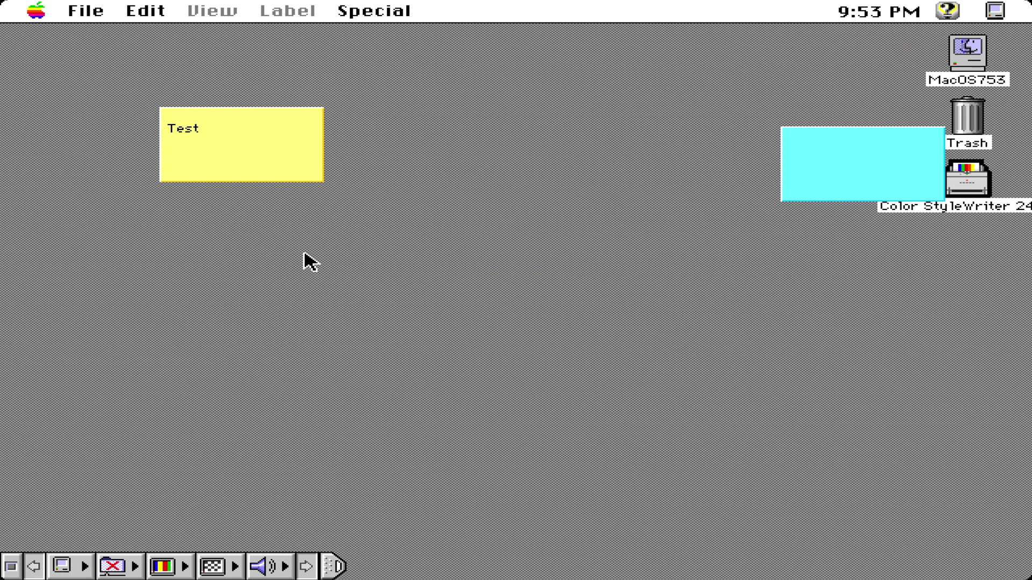